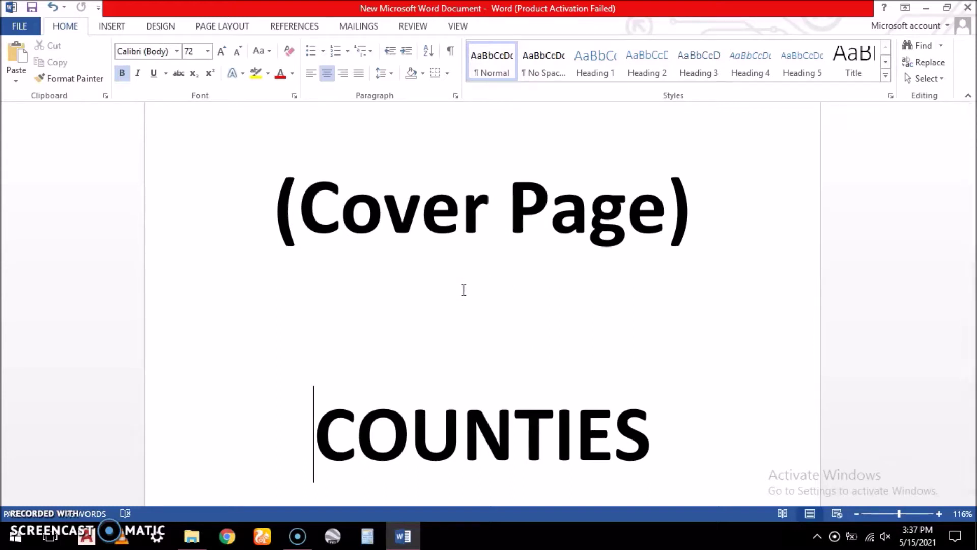
scroll(436, 291, "down", 1)
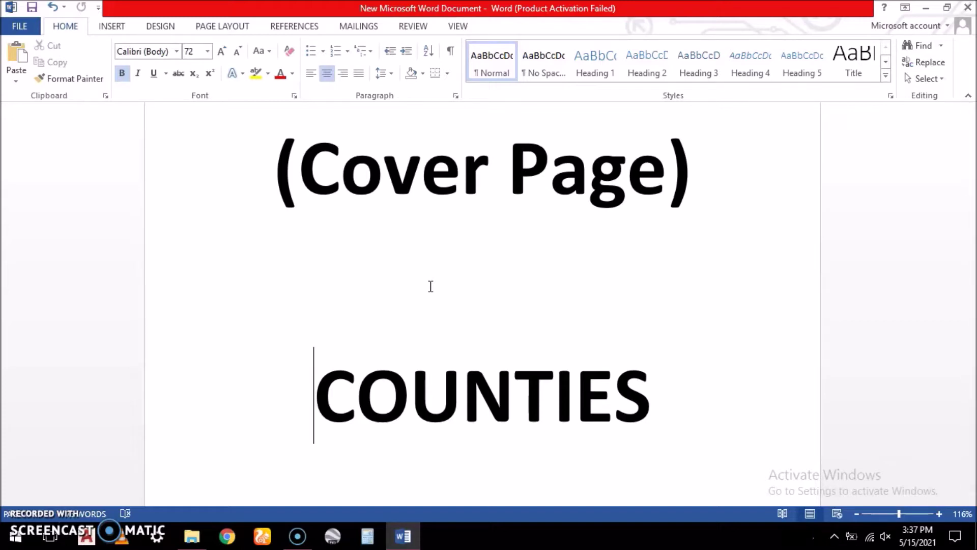
left_click(347, 51)
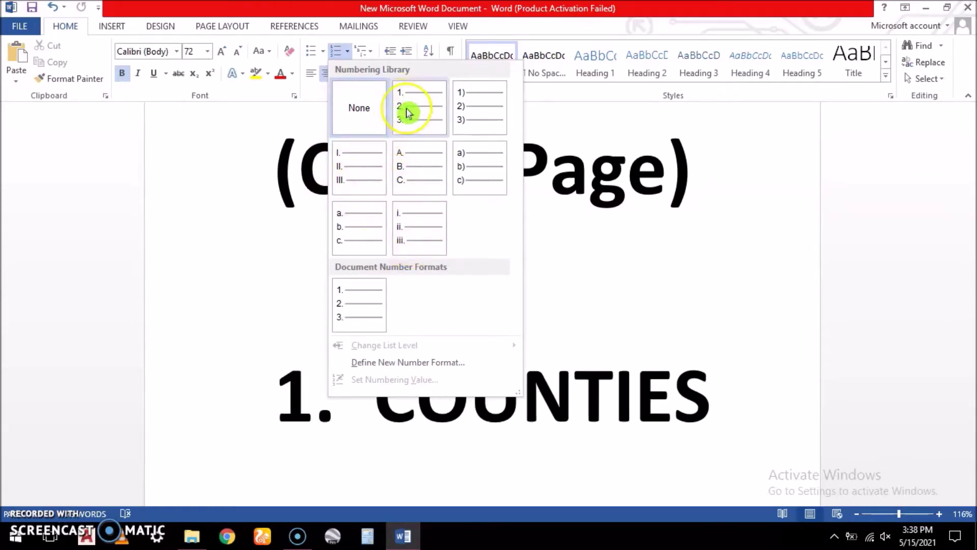
left_click(229, 224)
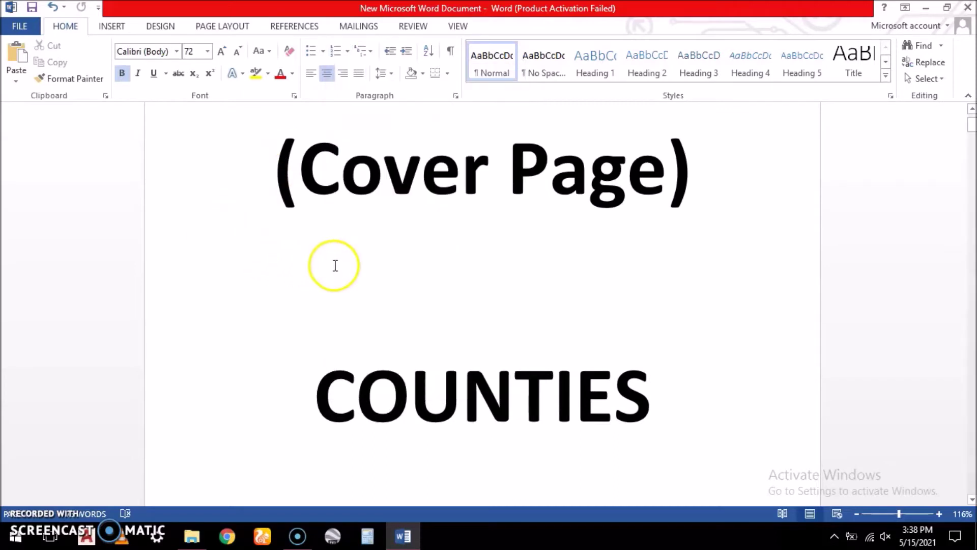
- Apply the Heading 1 style to the "Declaration" title on the page after the cover page
scroll(436, 283, "down", 5)
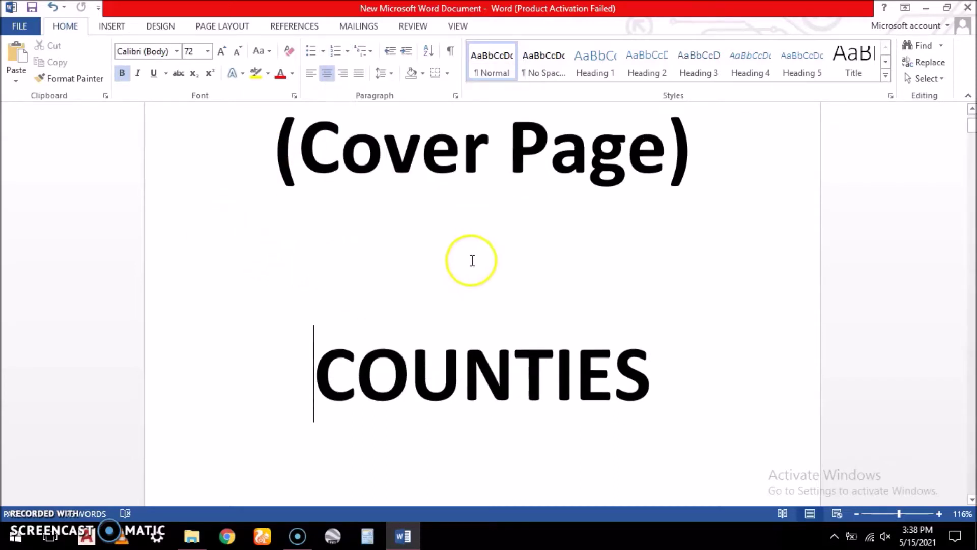
scroll(471, 265, "down", 8)
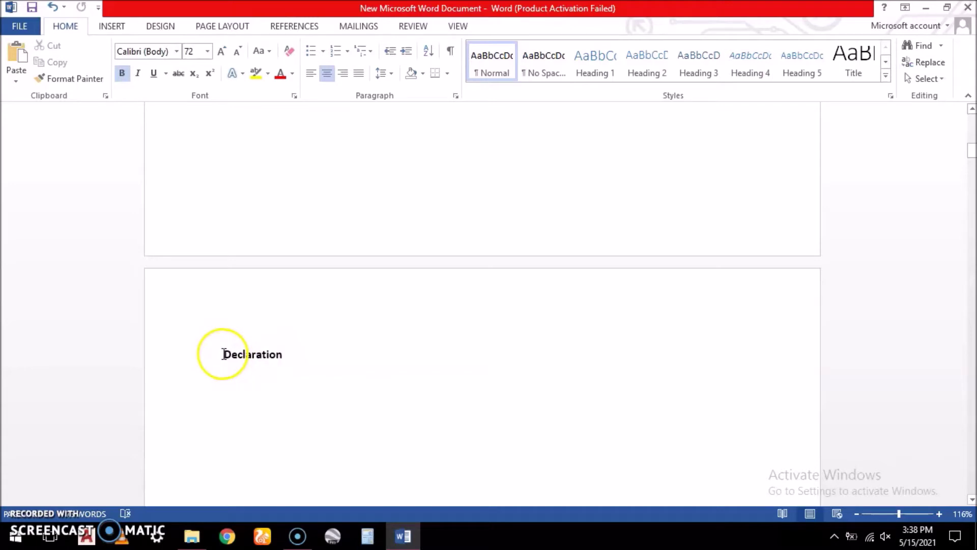
left_click_drag(224, 355, 290, 361)
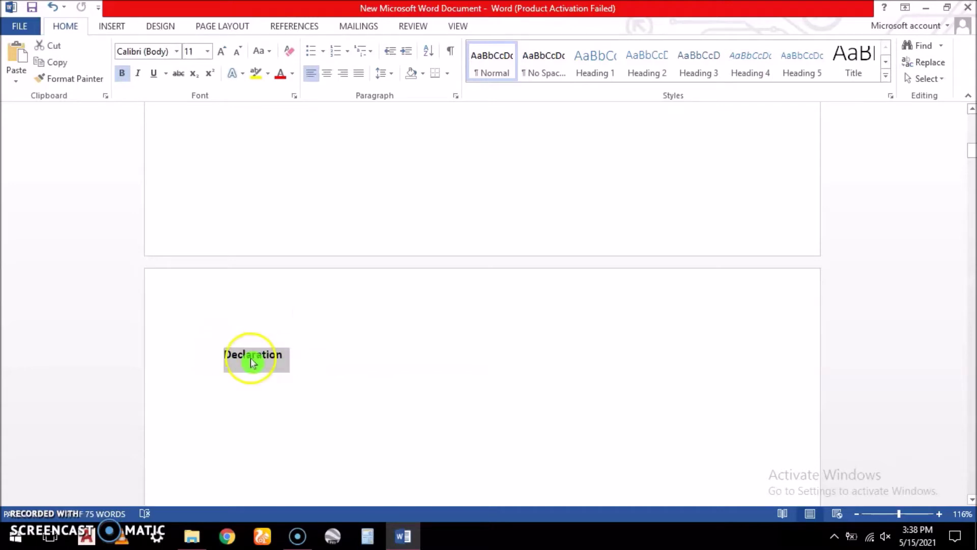
left_click(596, 71)
- Apply the Heading 1 style to the "Dedication" title on its page
scroll(418, 278, "down", 8)
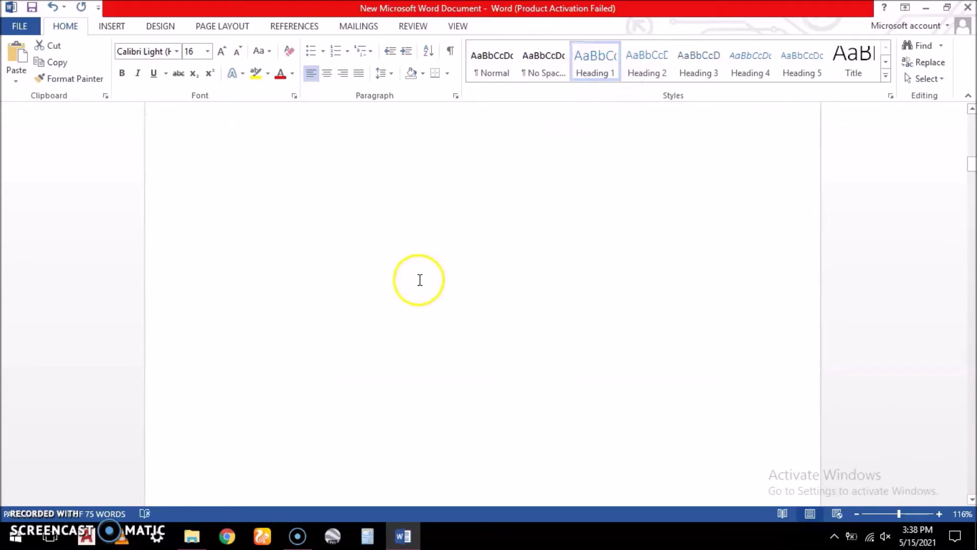
scroll(419, 281, "down", 6)
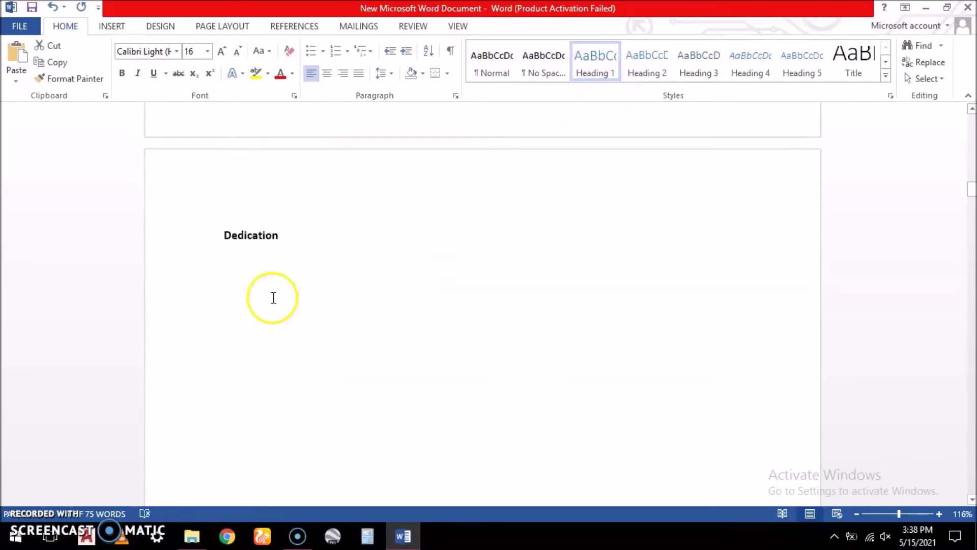
left_click_drag(238, 233, 297, 231)
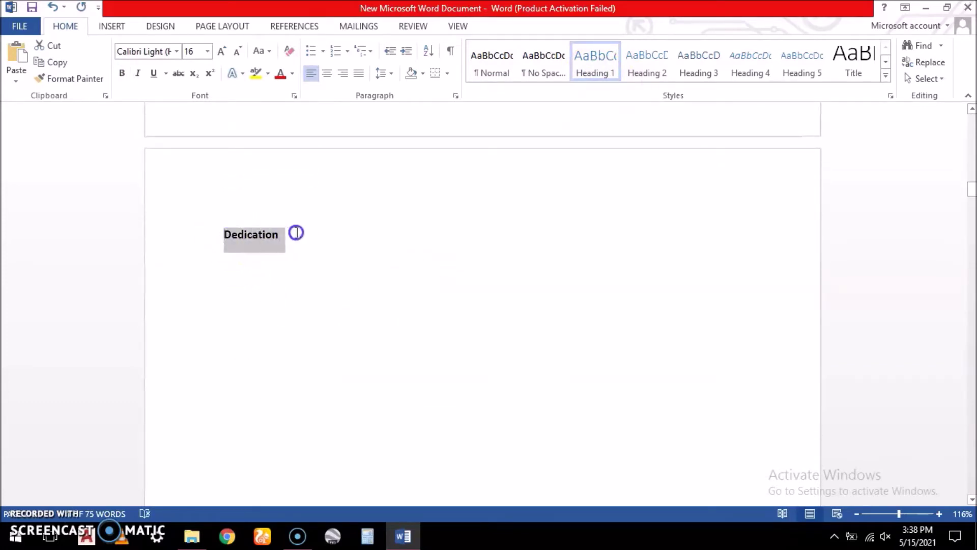
left_click(601, 65)
- Apply the Heading 1 style to the "Acknowledgement" title on the page following the Dedication
scroll(407, 285, "down", 6)
scroll(408, 291, "down", 5)
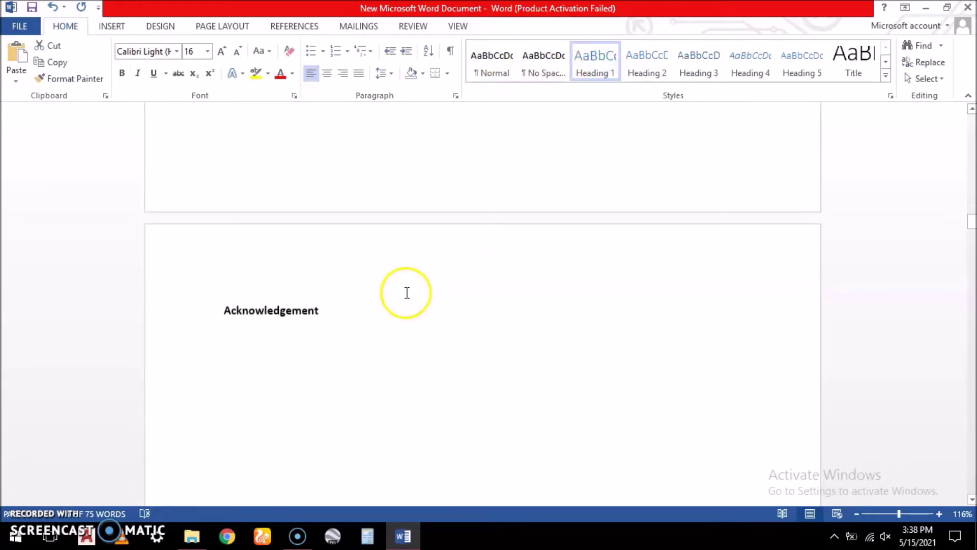
left_click_drag(225, 310, 331, 307)
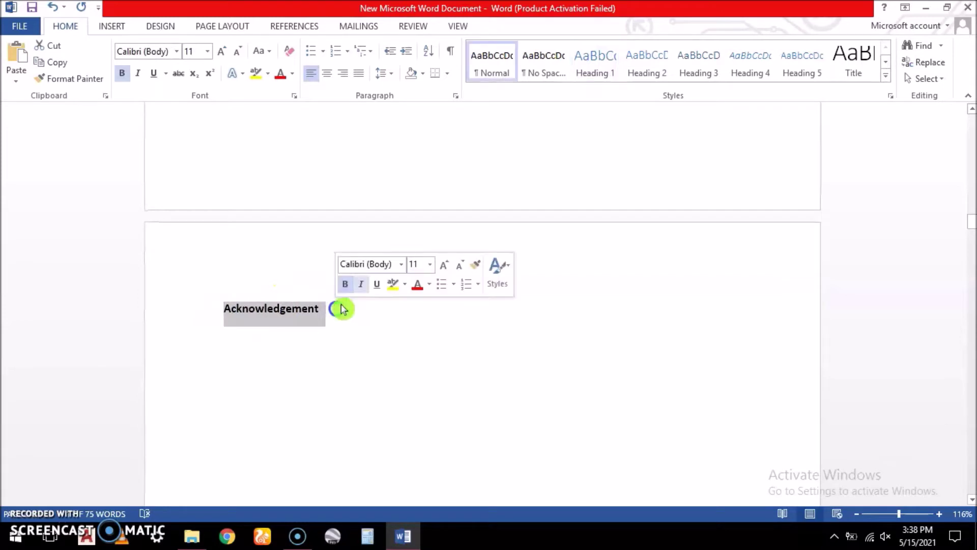
left_click(594, 73)
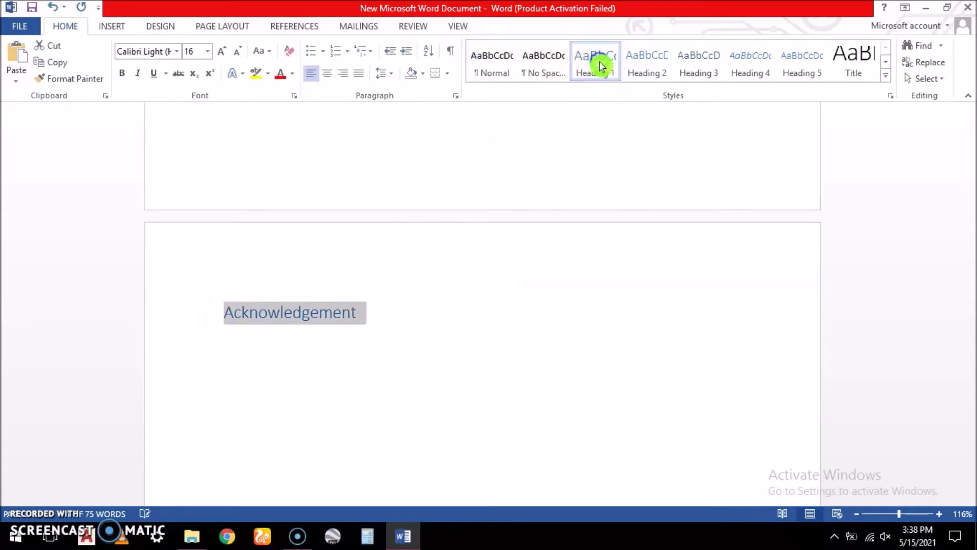
- Apply the Heading 1 style to the "Abstract" title on the page following the Acknowledgement
scroll(396, 282, "down", 3)
scroll(395, 282, "down", 2)
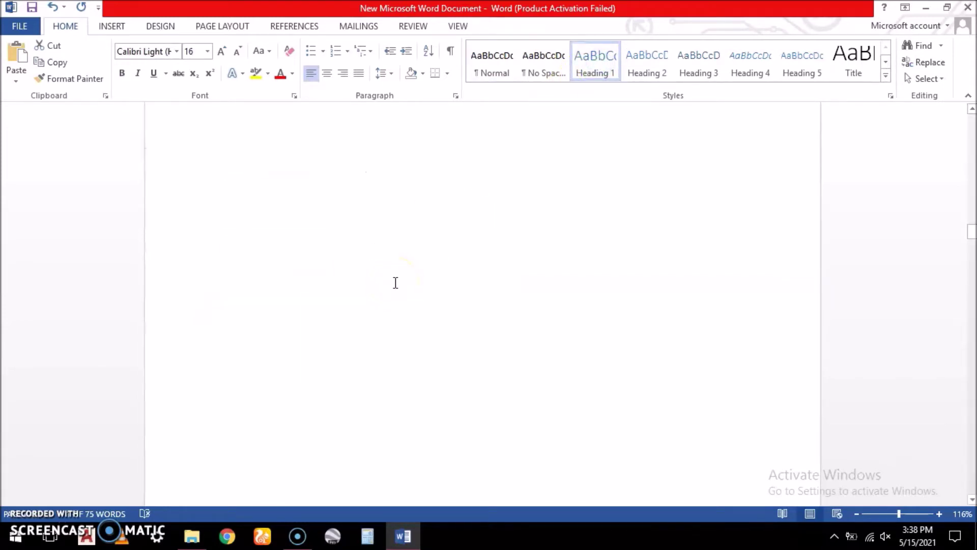
scroll(396, 285, "down", 3)
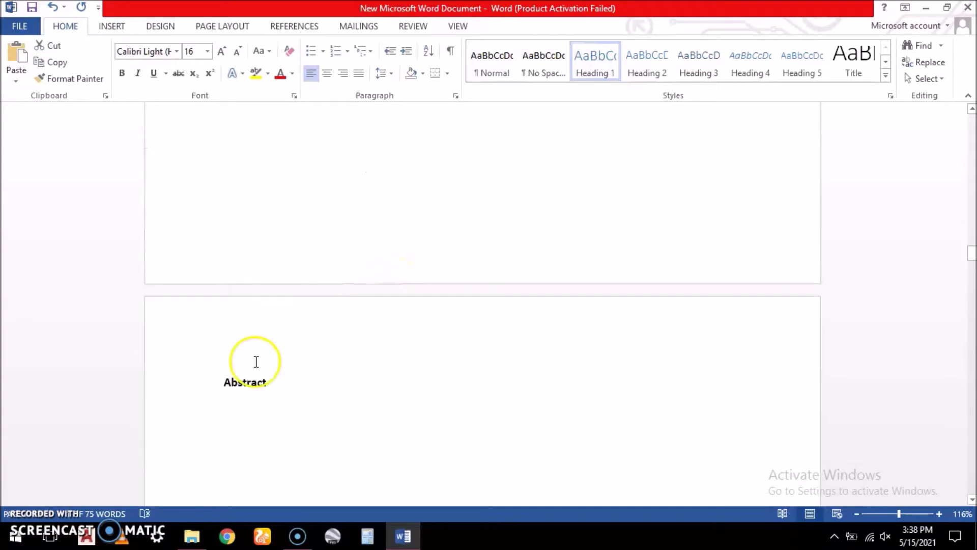
left_click_drag(239, 382, 273, 381)
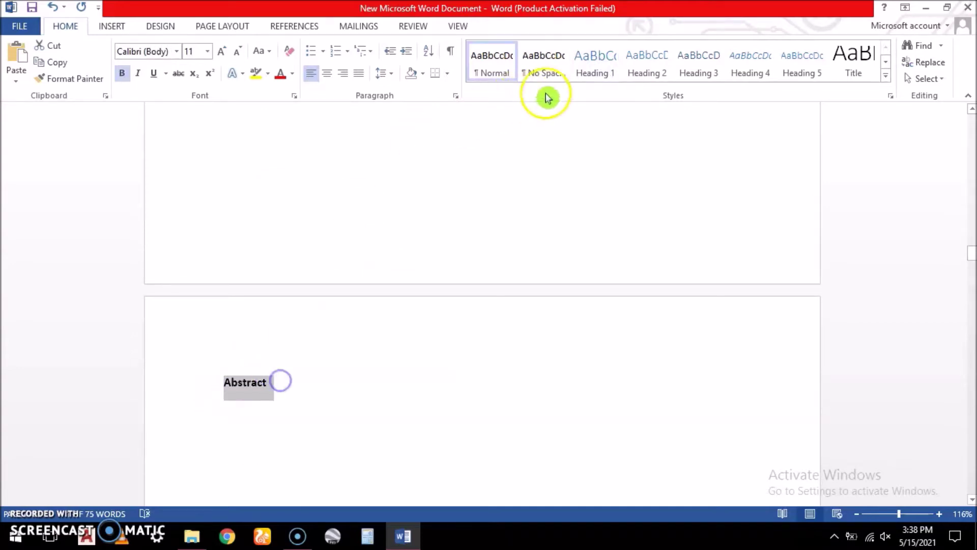
left_click(595, 72)
- Apply the Heading 1 style to the "Introduction" title on the page following the Abstract
scroll(438, 268, "down", 6)
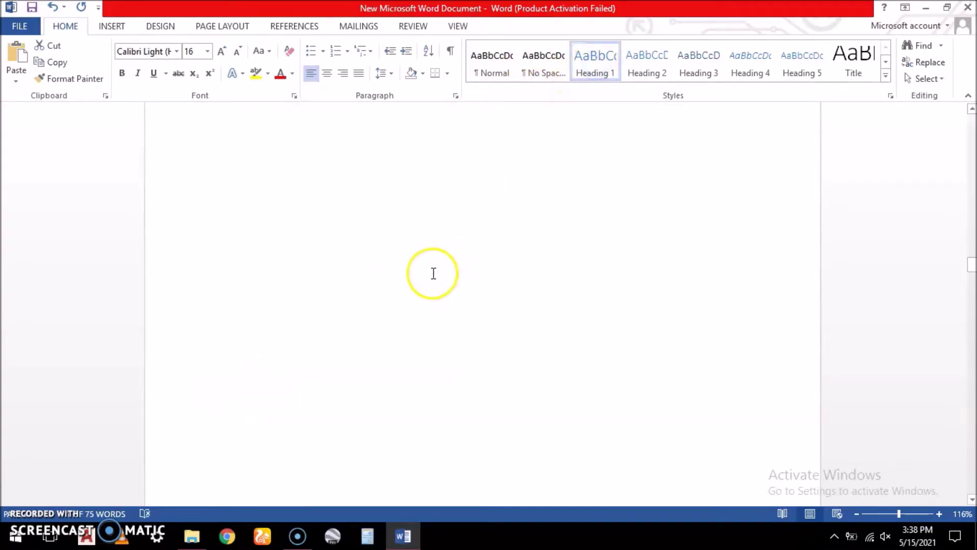
scroll(432, 270, "down", 6)
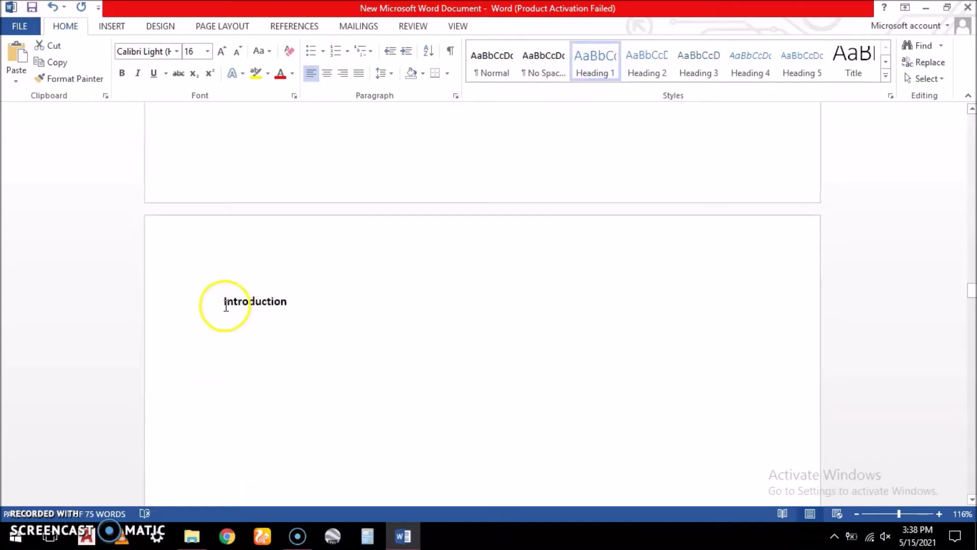
scroll(222, 303, "down", 3)
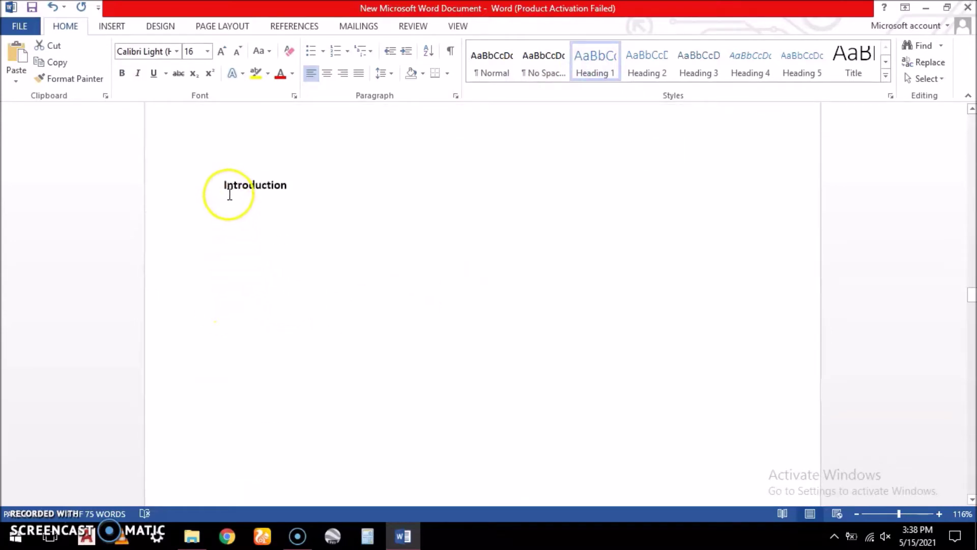
left_click_drag(218, 184, 308, 187)
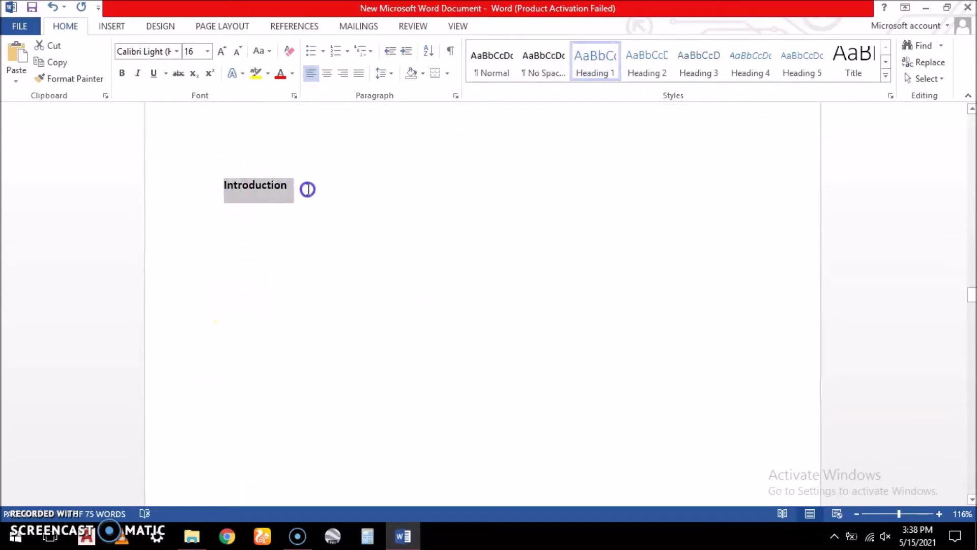
left_click(596, 67)
- Apply the Heading 2 style to the numbered "Machakos." line on the page following the Introduction
scroll(424, 219, "down", 3)
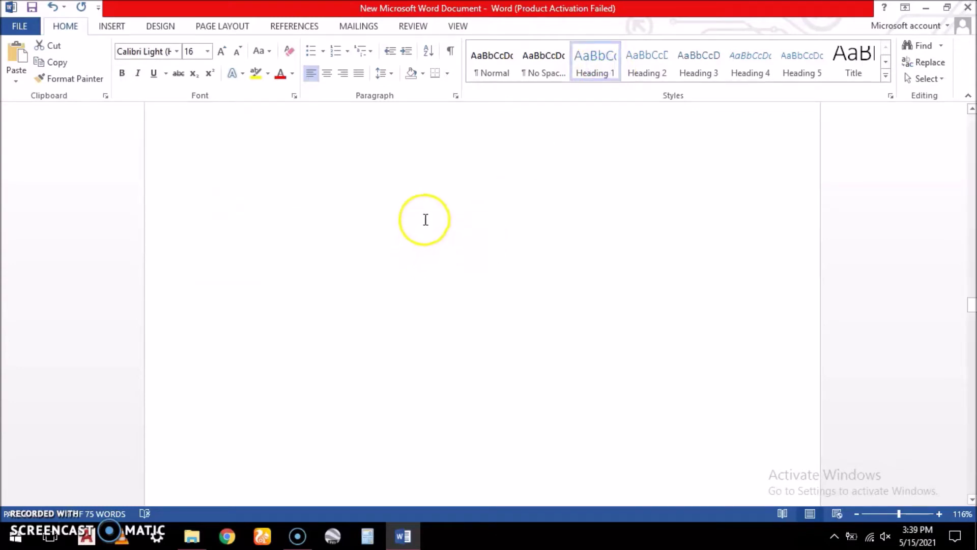
scroll(427, 220, "down", 6)
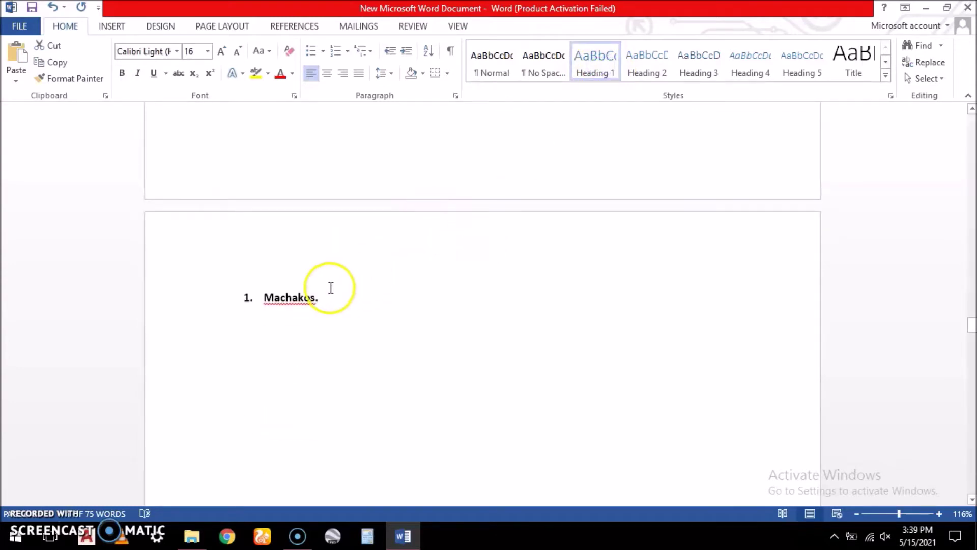
left_click(240, 298)
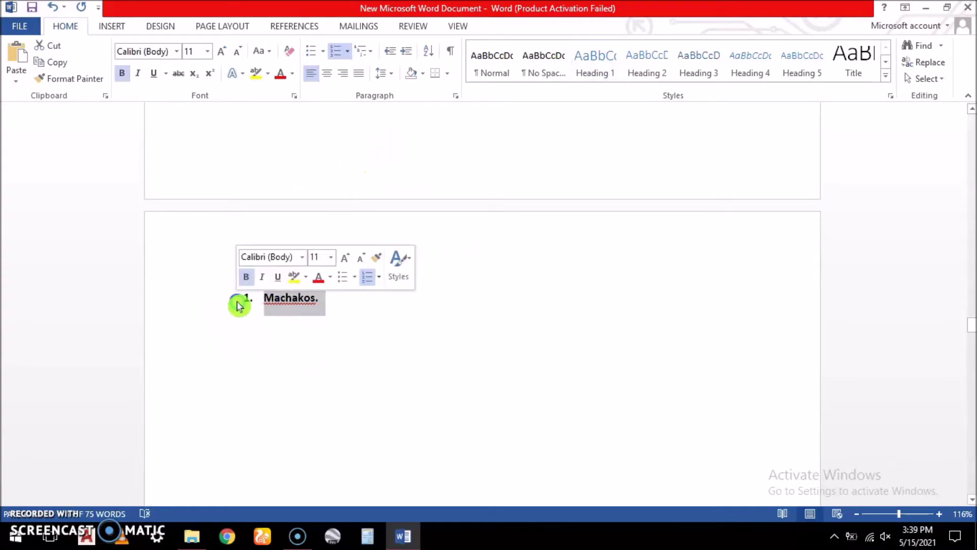
left_click(654, 70)
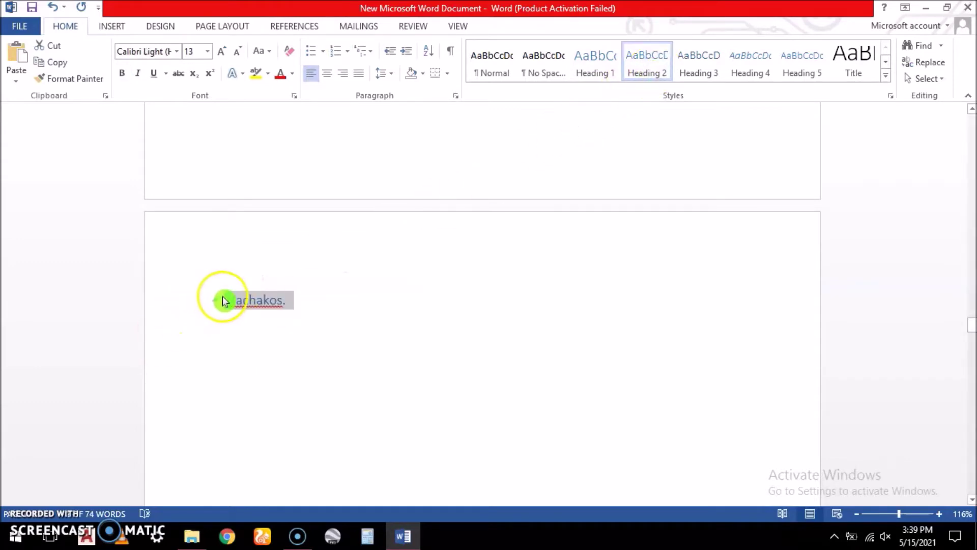
- Add "1." before the Machakos heading and "County" after the name so it reads "1.Machakos County."
left_click(224, 300)
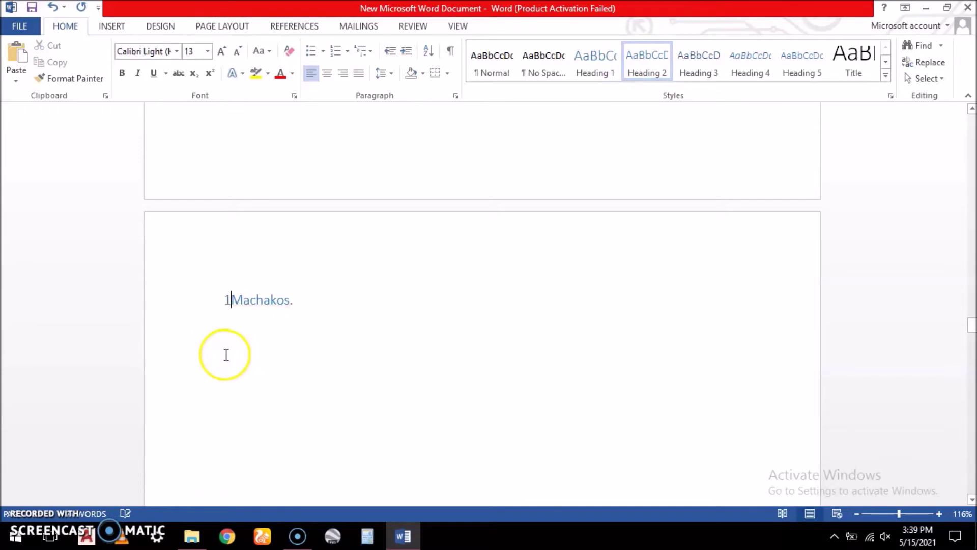
key("End")
key("Return")
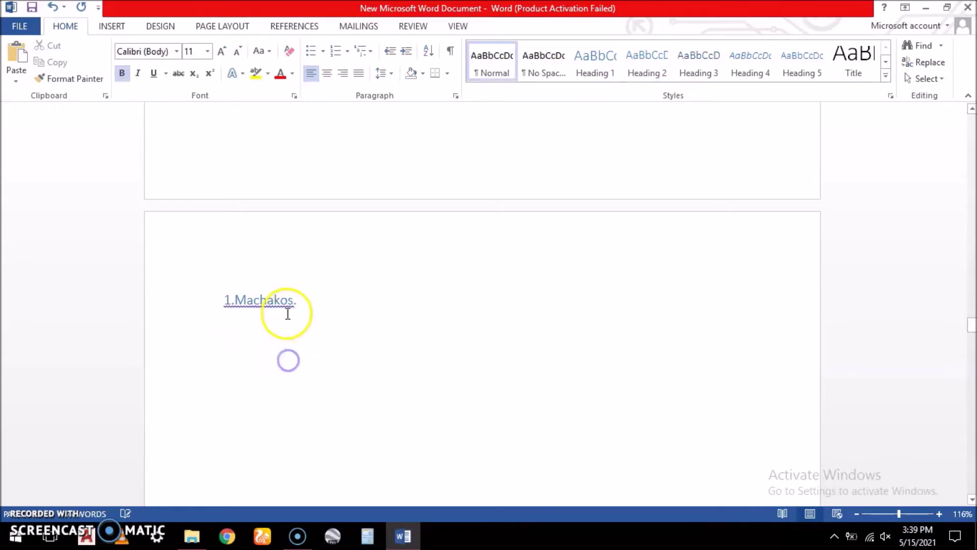
left_click(294, 302)
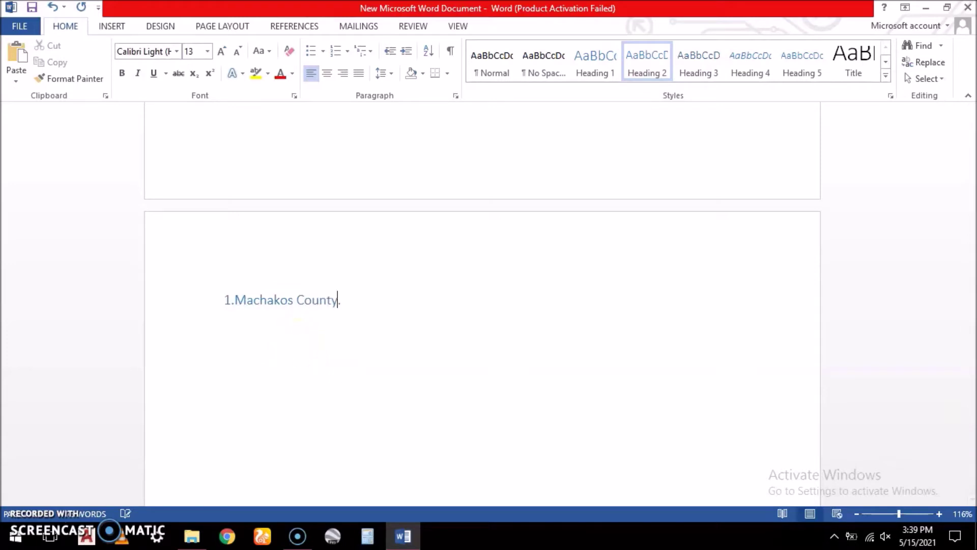
type("County")
left_click(367, 298)
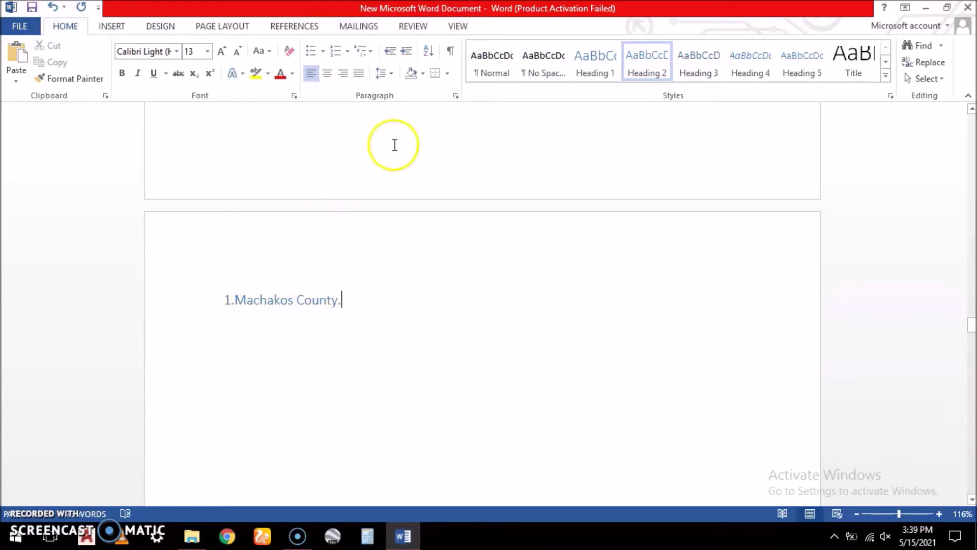
- Review the styled headings page by page, from Declaration through Introduction to the Machakos County heading
scroll(461, 242, "up", 10)
scroll(460, 240, "up", 5)
scroll(460, 236, "up", 15)
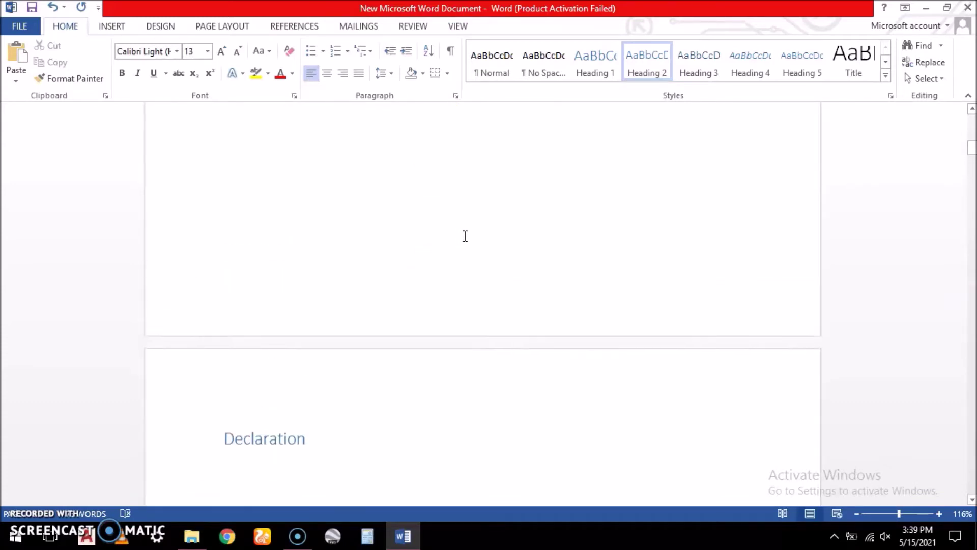
left_click(390, 294)
scroll(391, 294, "down", 15)
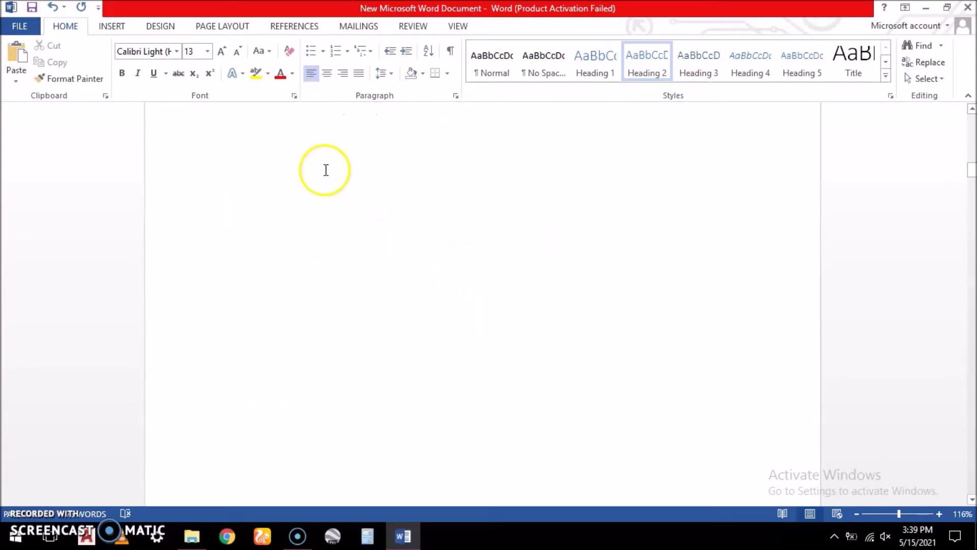
scroll(436, 301, "up", 5)
scroll(306, 217, "down", 3)
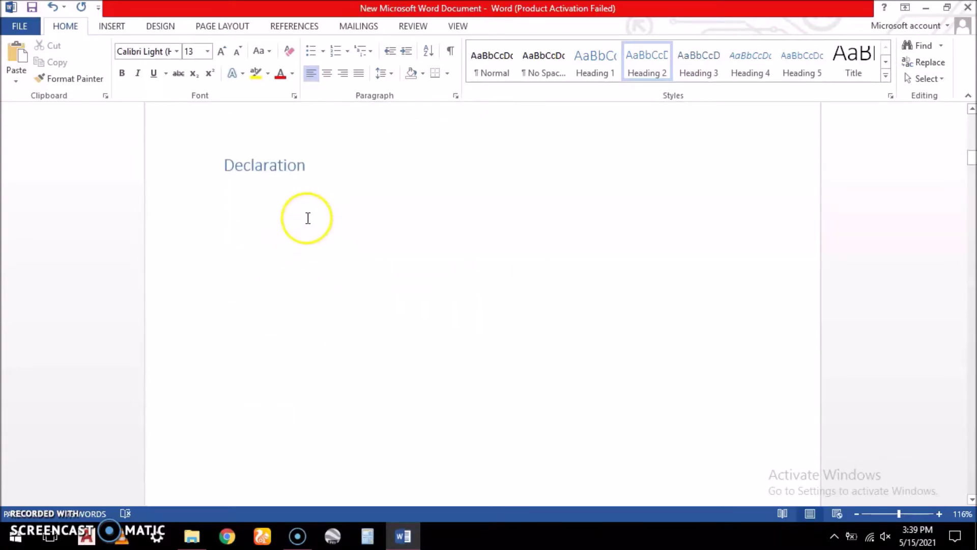
scroll(313, 218, "up", 5)
scroll(306, 219, "down", 9)
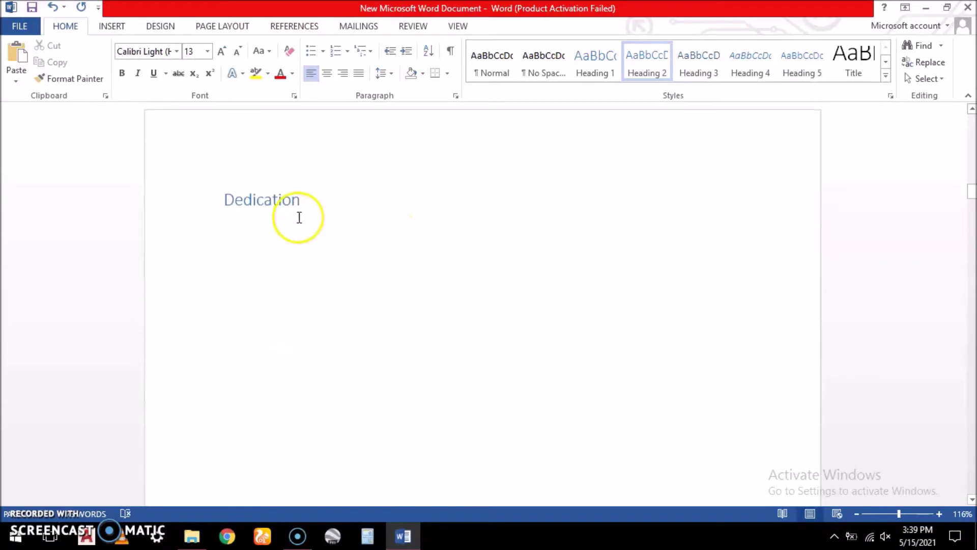
scroll(347, 228, "down", 5)
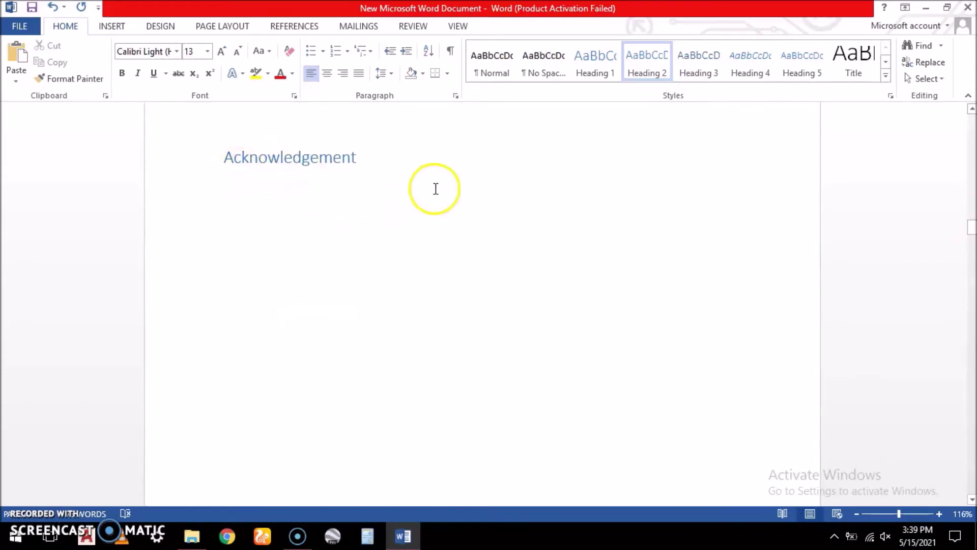
scroll(458, 265, "down", 10)
scroll(406, 257, "down", 14)
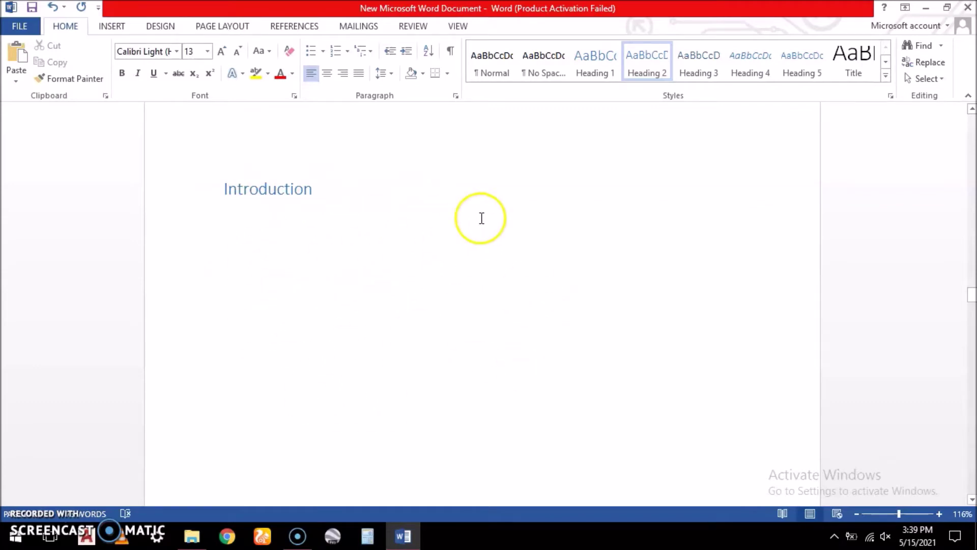
scroll(437, 224, "down", 3)
scroll(361, 280, "down", 6)
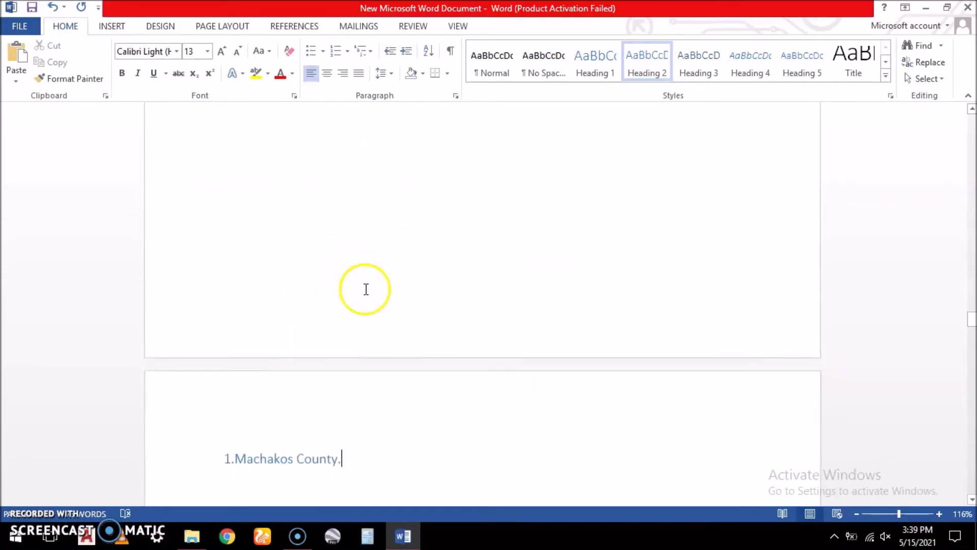
left_click(222, 183)
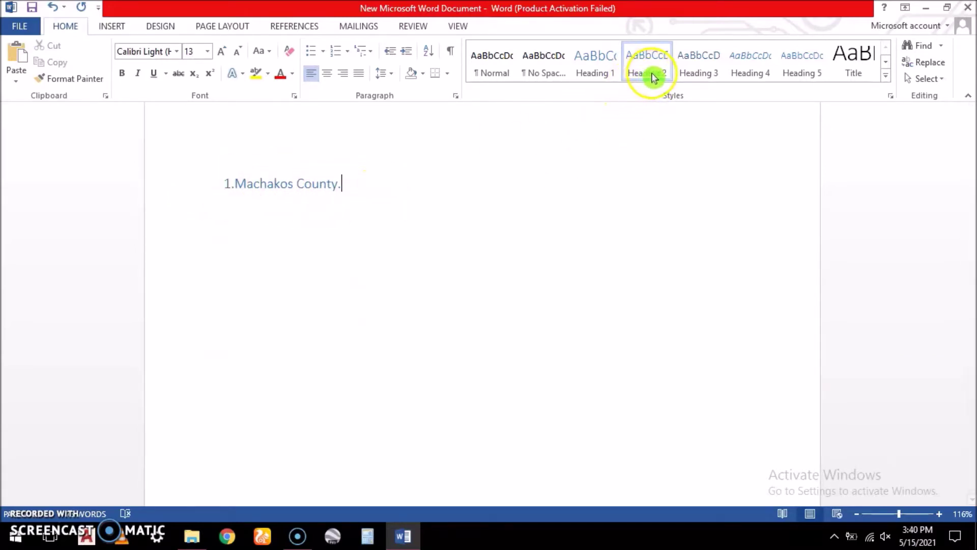
- Apply the Heading 3 style to the "1.1 Sub-Counties" title on the page following Machakos County
scroll(416, 239, "down", 5)
scroll(417, 240, "down", 4)
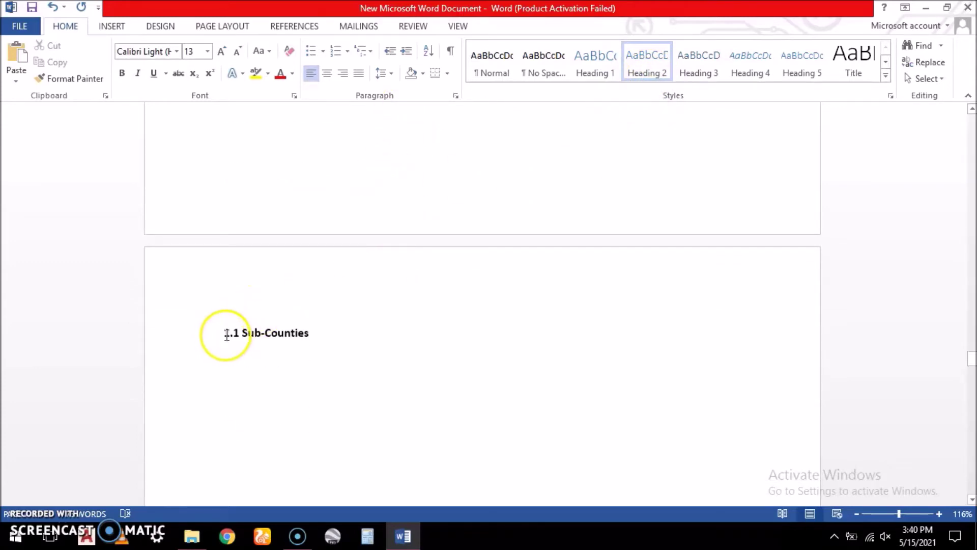
left_click_drag(225, 333, 307, 336)
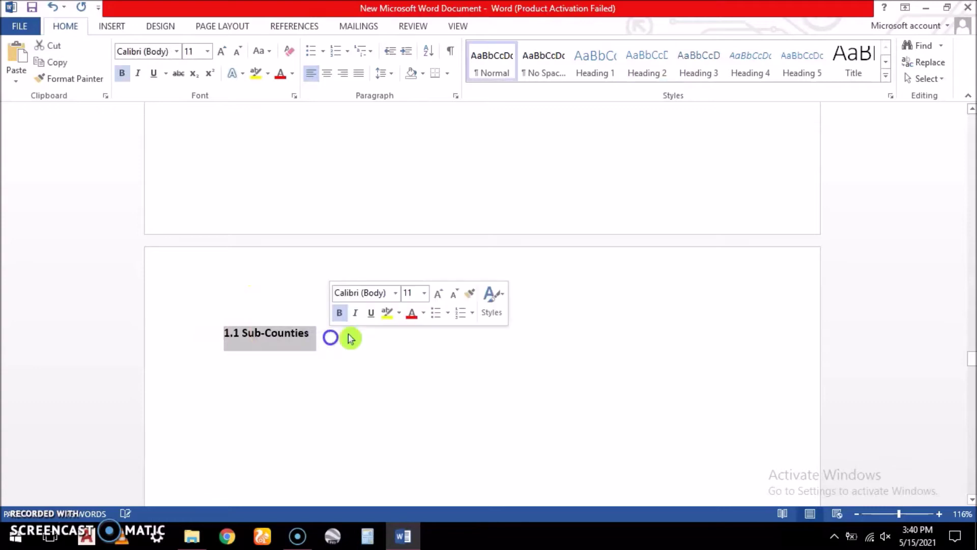
left_click(699, 72)
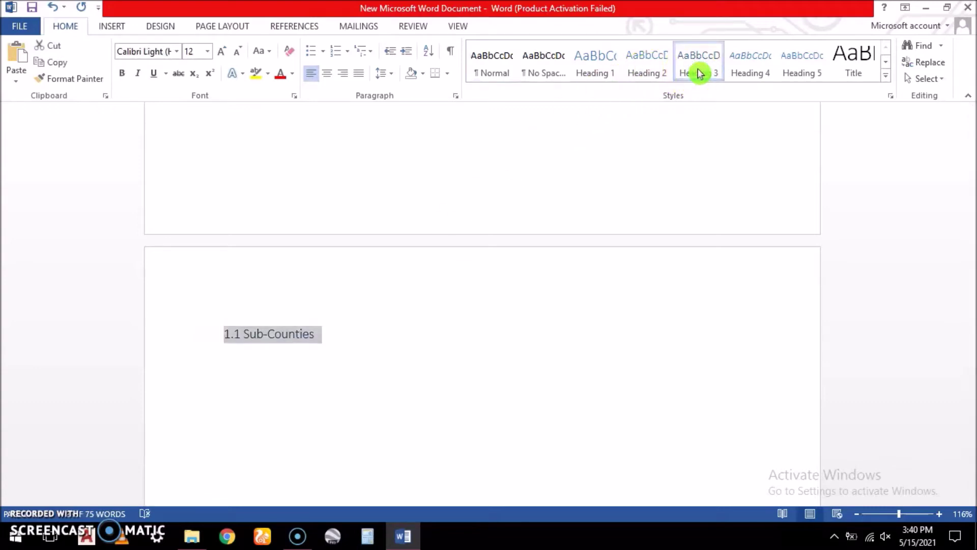
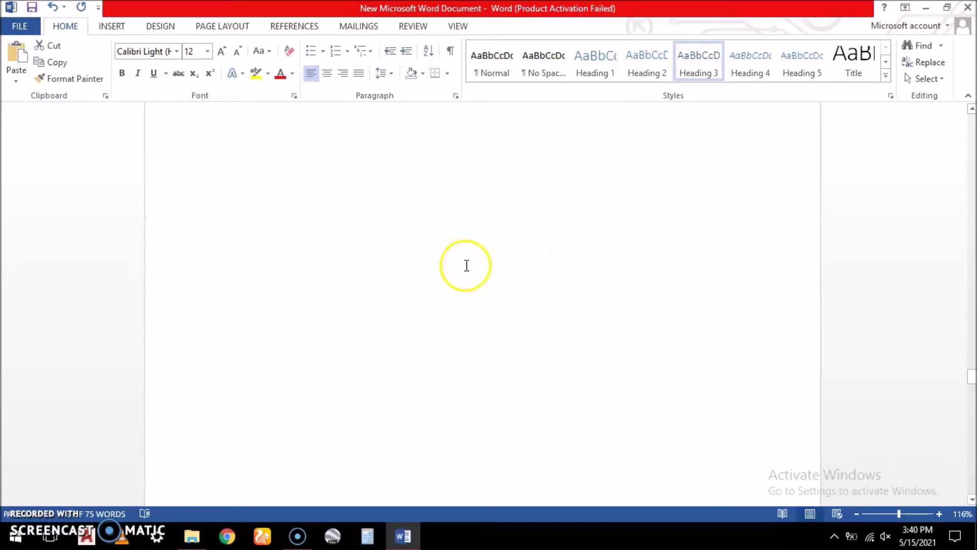
- Apply the Heading 4 style to the "1.1.1 Yatta" and "1.1.2 Mwala" titles above their lettered lists
scroll(497, 244, "down", 3)
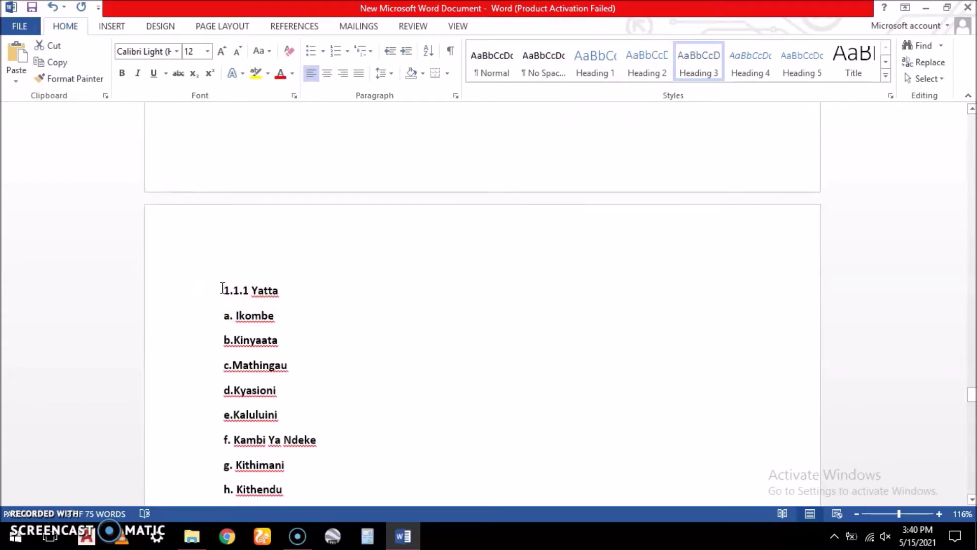
left_click(760, 73)
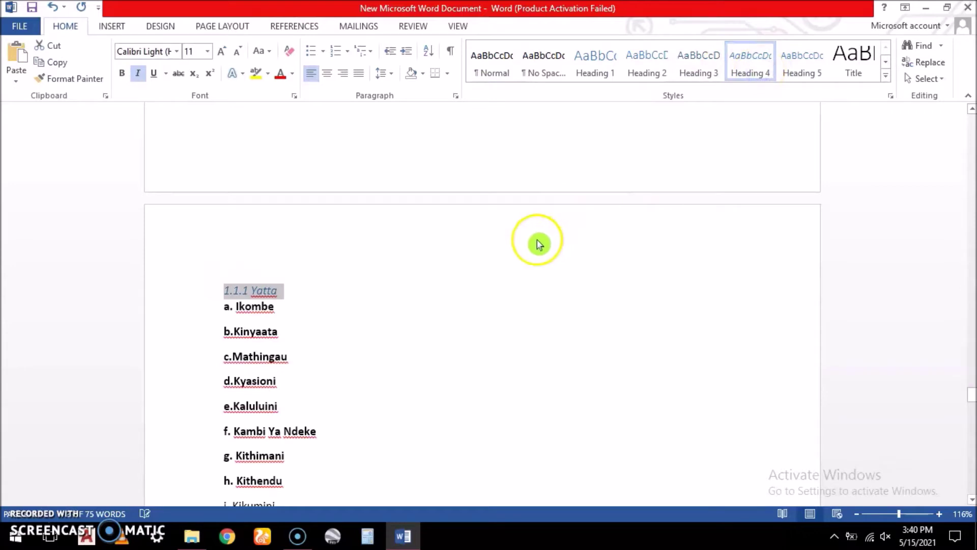
scroll(537, 244, "down", 2)
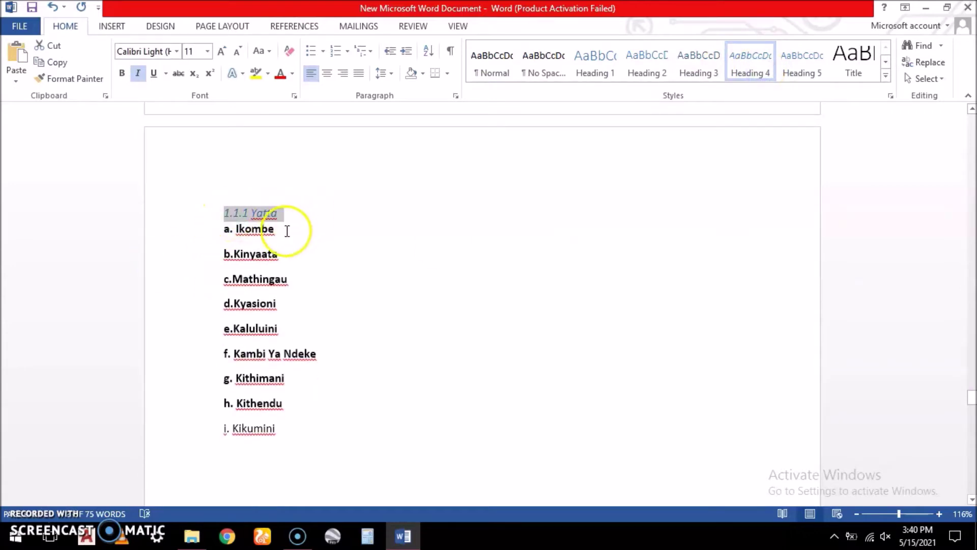
scroll(348, 229, "down", 10)
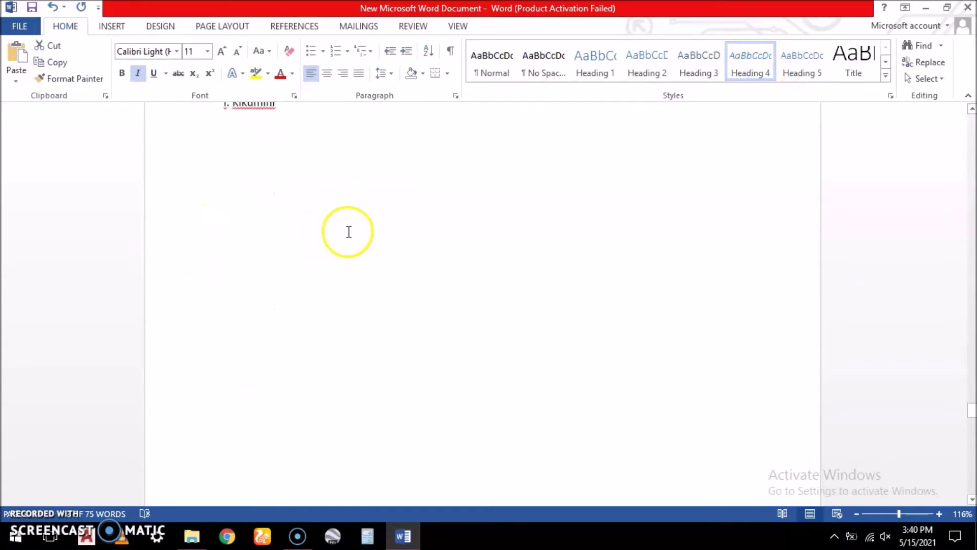
scroll(349, 233, "down", 7)
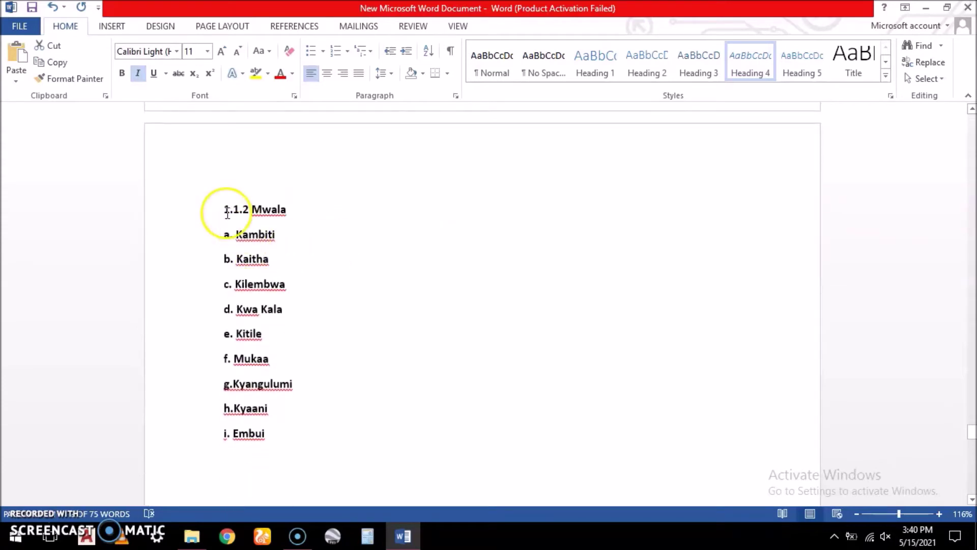
left_click_drag(224, 208, 322, 211)
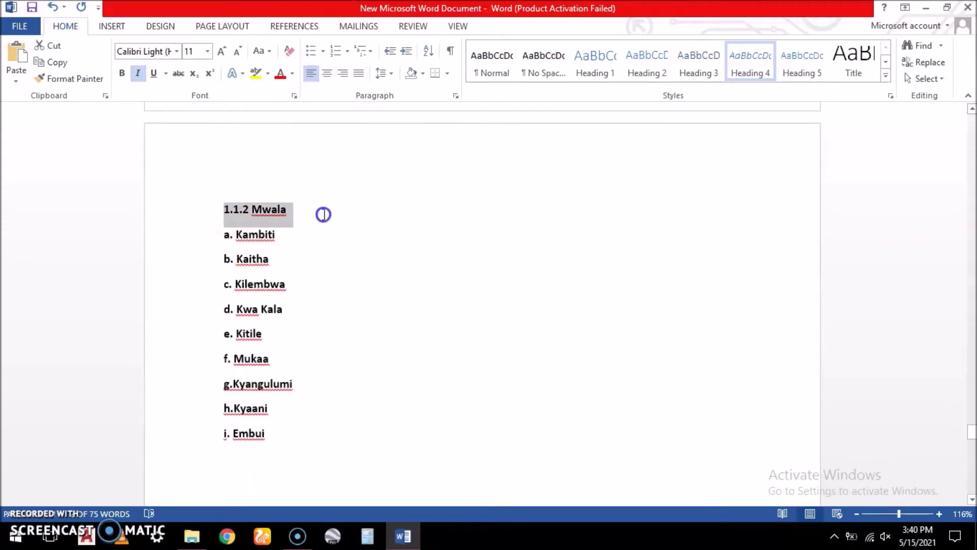
left_click(753, 73)
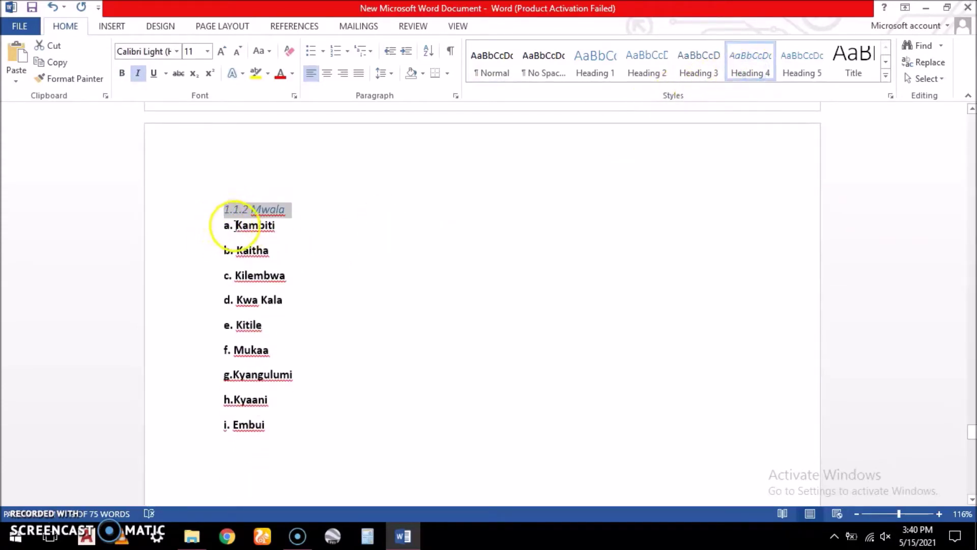
- Apply the Heading 4 style to the "1.1.3 Machakos Central" title on the page following Mwala
scroll(269, 460, "up", 9)
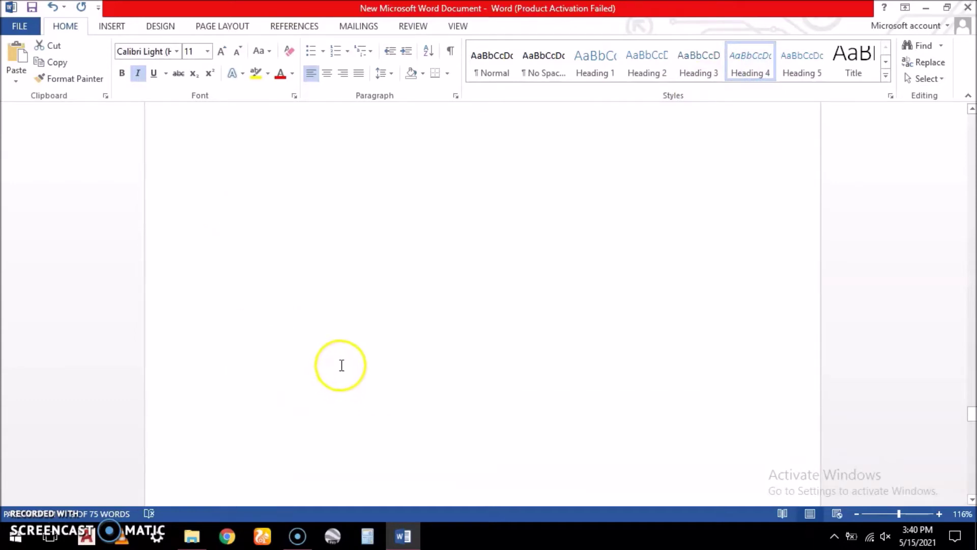
scroll(341, 337, "up", 2)
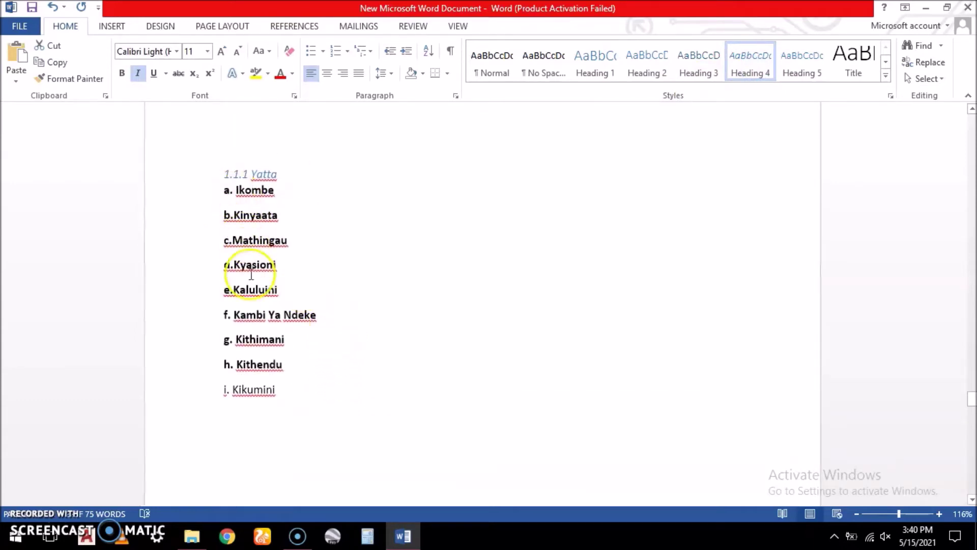
scroll(308, 273, "down", 10)
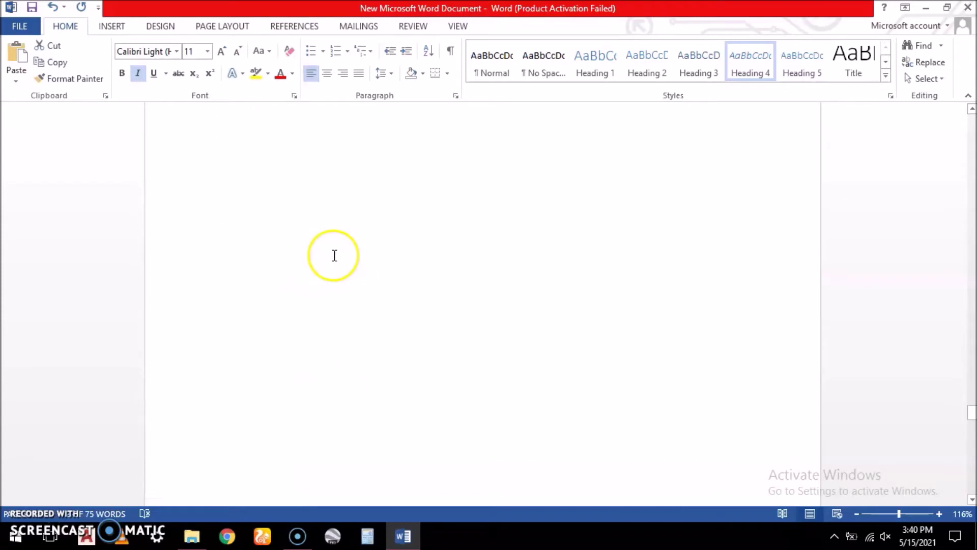
scroll(306, 259, "down", 7)
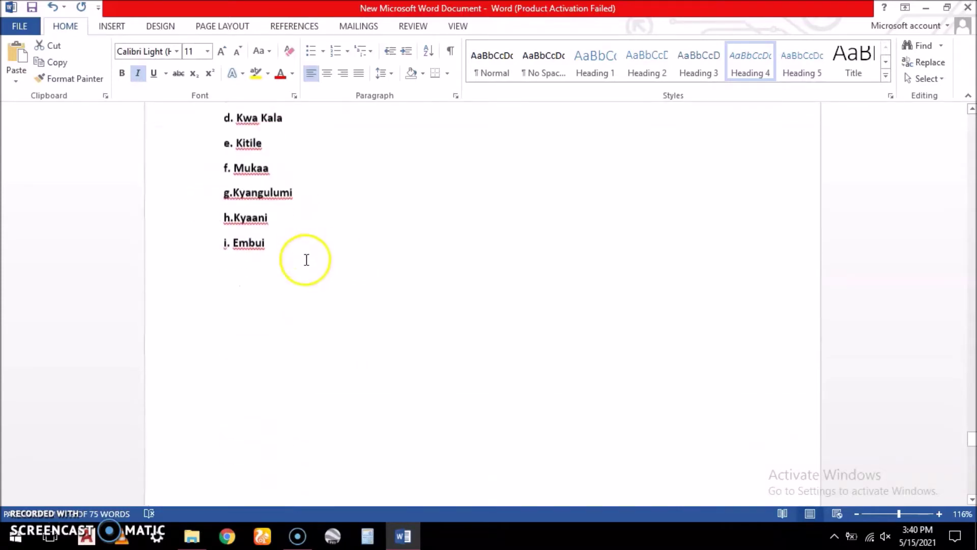
scroll(307, 264, "down", 2)
left_click_drag(222, 283, 362, 282)
left_click(753, 72)
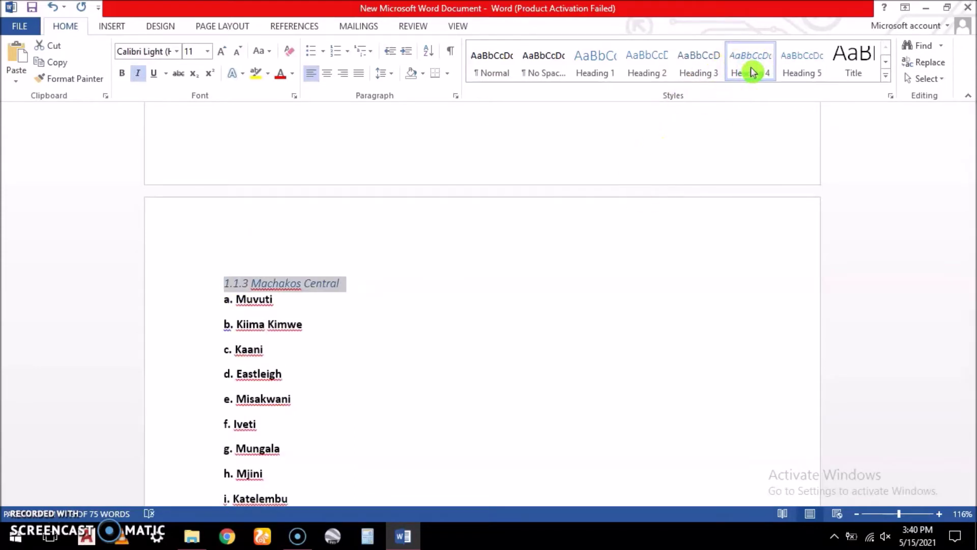
- Review the styled headings page by page, from Machakos Central back up to Acknowledgement
scroll(336, 320, "up", 5)
scroll(326, 321, "up", 18)
scroll(326, 328, "up", 10)
scroll(351, 312, "up", 2)
scroll(352, 308, "up", 10)
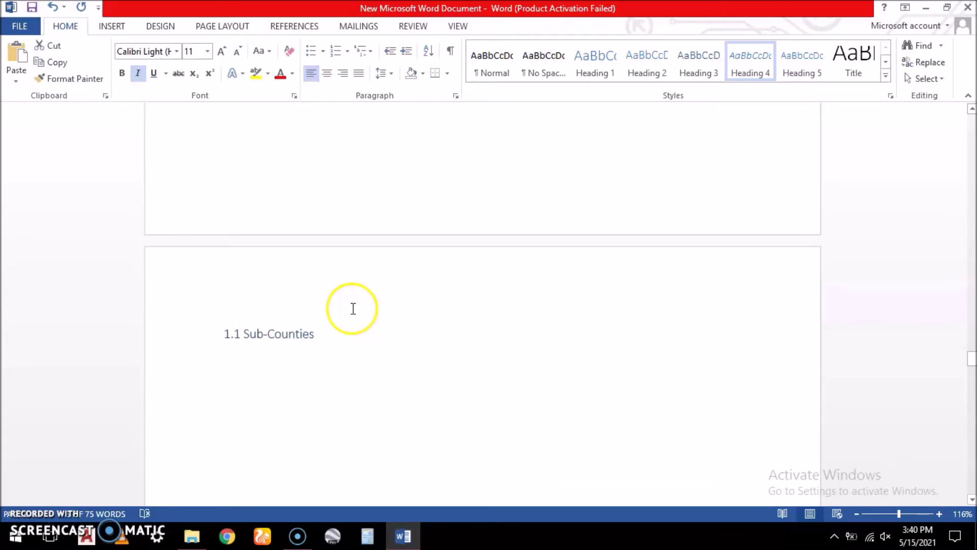
scroll(359, 298, "up", 1)
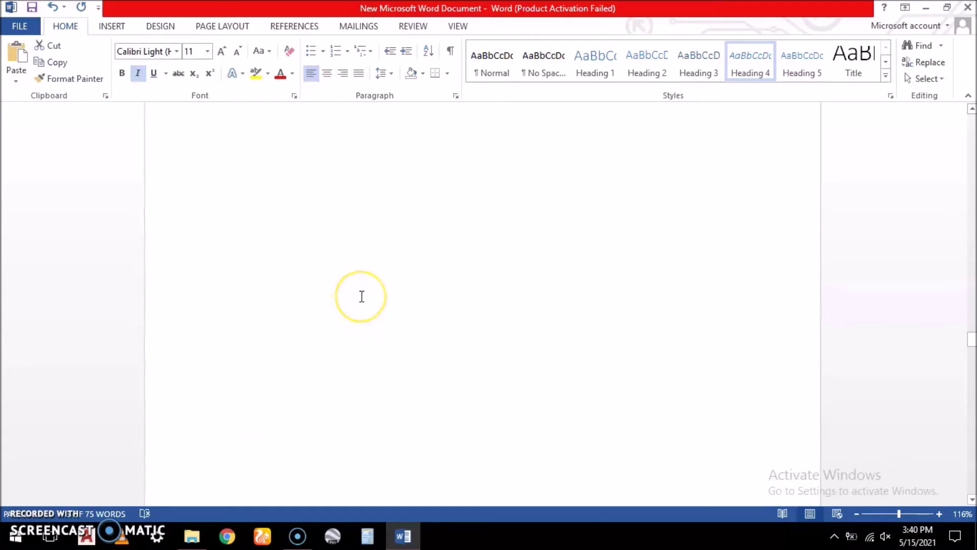
scroll(362, 296, "up", 4)
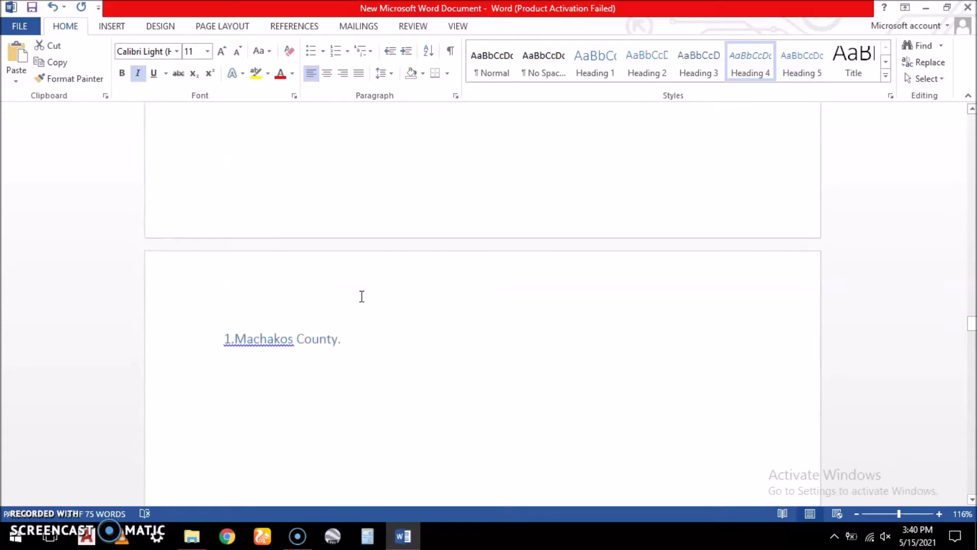
scroll(361, 297, "up", 5)
scroll(361, 296, "up", 8)
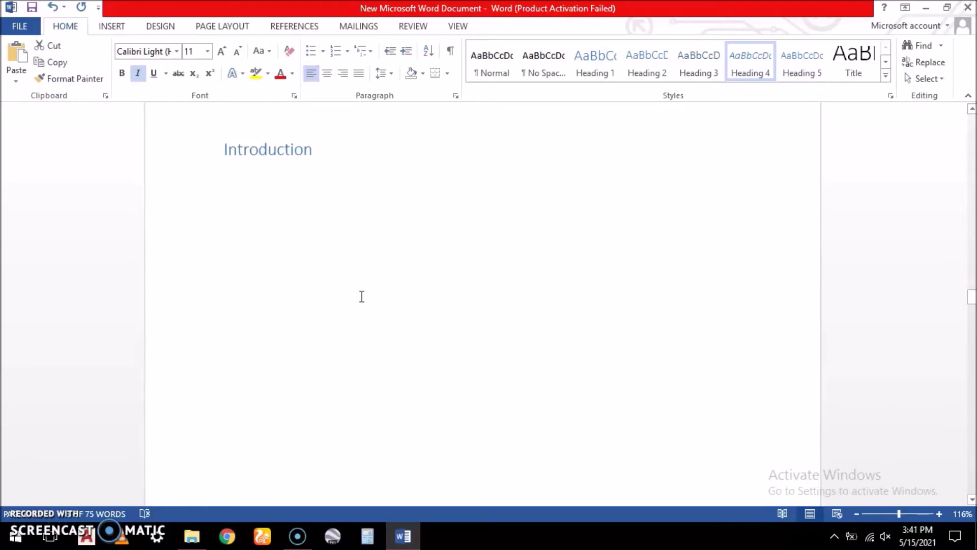
scroll(361, 296, "up", 9)
scroll(362, 293, "up", 2)
scroll(363, 294, "up", 6)
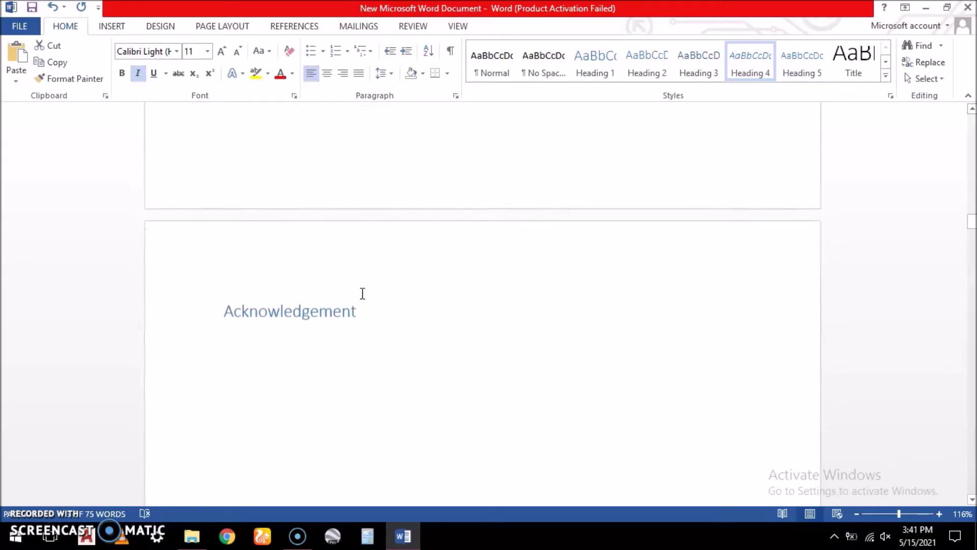
- Add a run of blank lines in the empty space on the Abstract page, before the Introduction
scroll(362, 293, "down", 3)
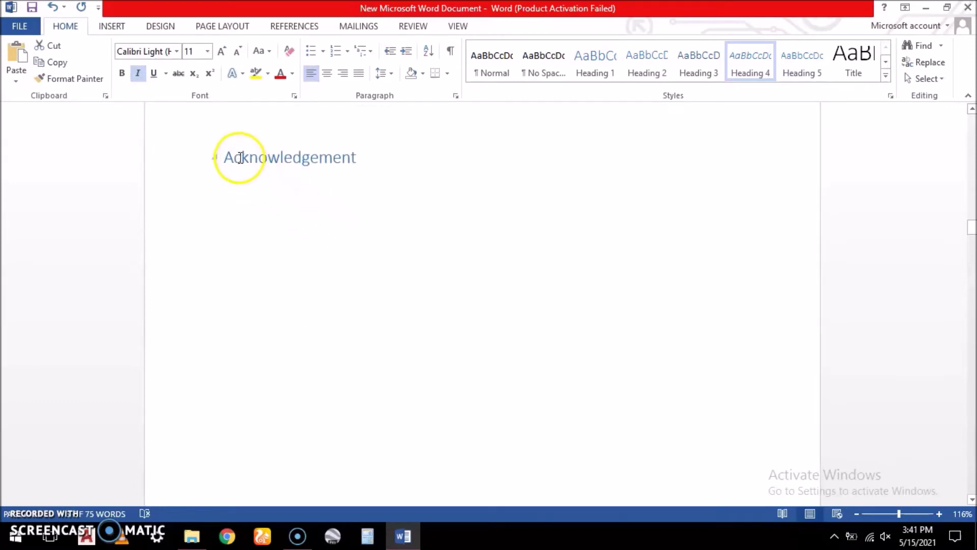
scroll(298, 214, "down", 2)
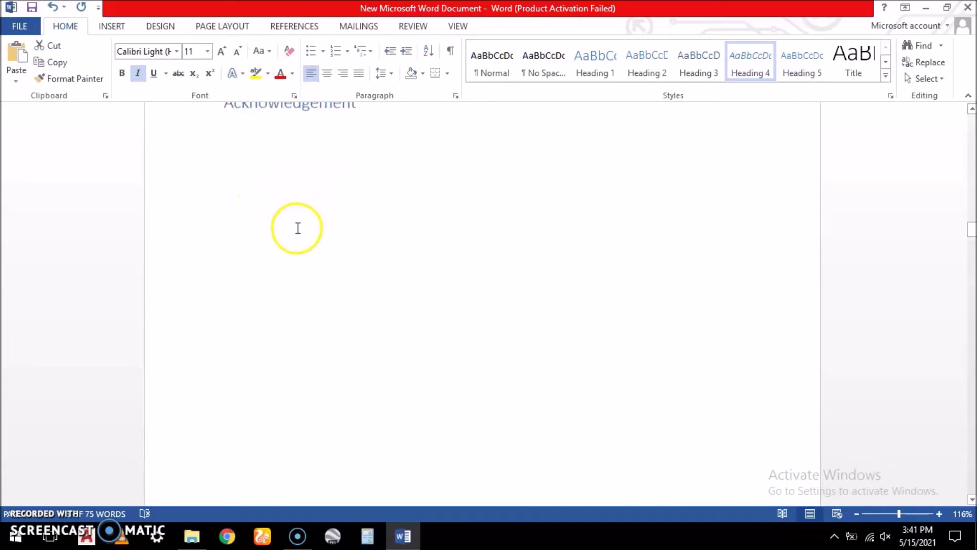
scroll(297, 229, "down", 10)
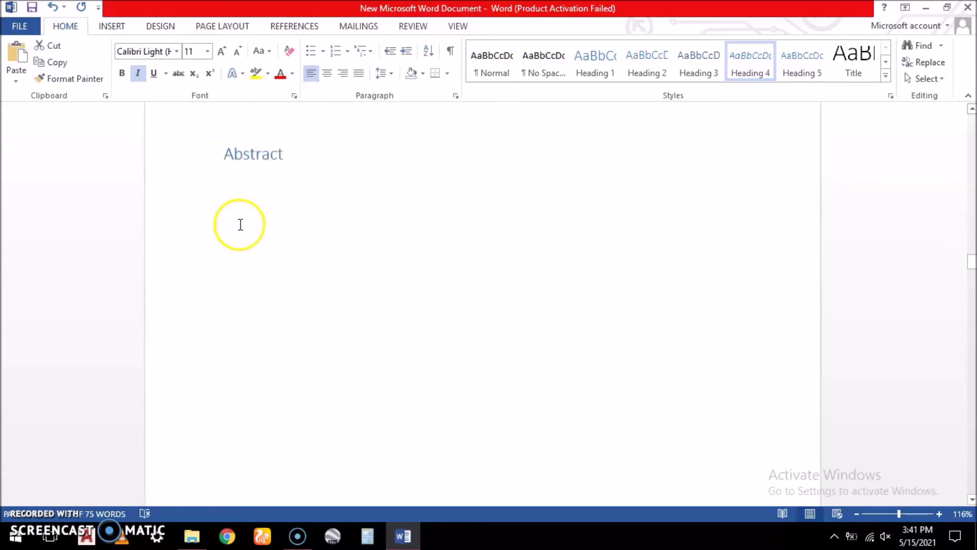
scroll(312, 200, "down", 2)
scroll(312, 203, "down", 10)
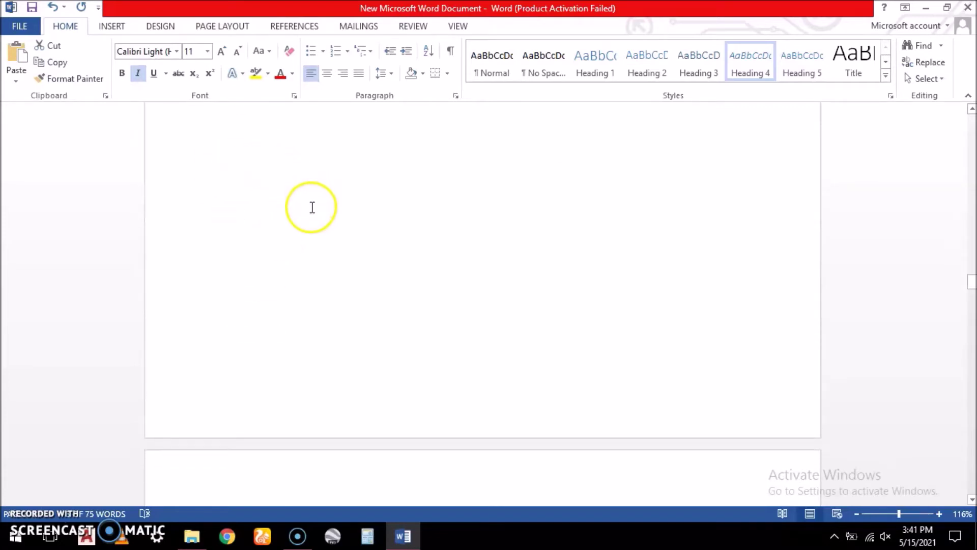
scroll(229, 235, "up", 4)
left_click(221, 205)
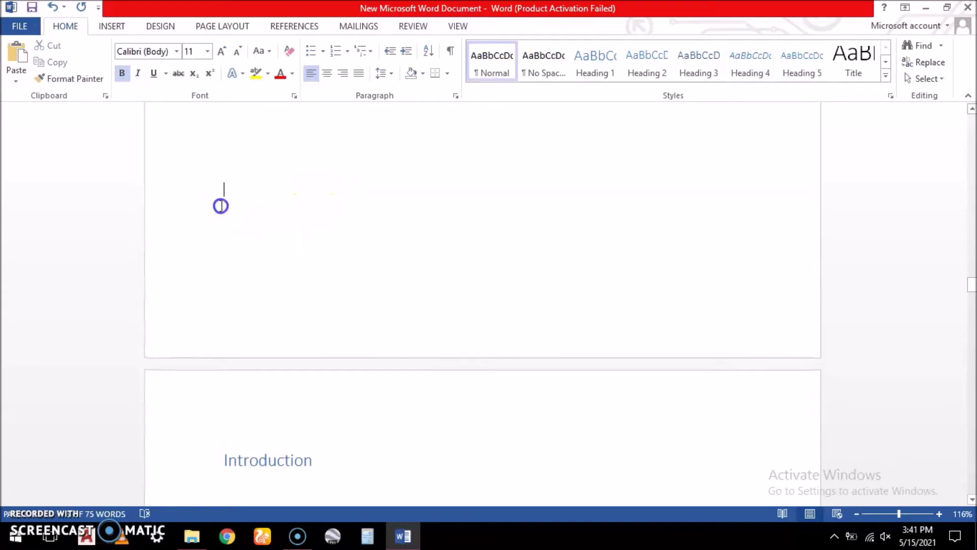
key("Return")
key("Return")
key("Return")
key("Return")
key("Return")
key("Return")
key("Return")
key("Return")
key("Return")
key("Return")
key("Return")
key("Return")
key("Return")
key("Return")
key("Return")
key("Return")
key("Return")
key("Return")
key("Return")
key("Return")
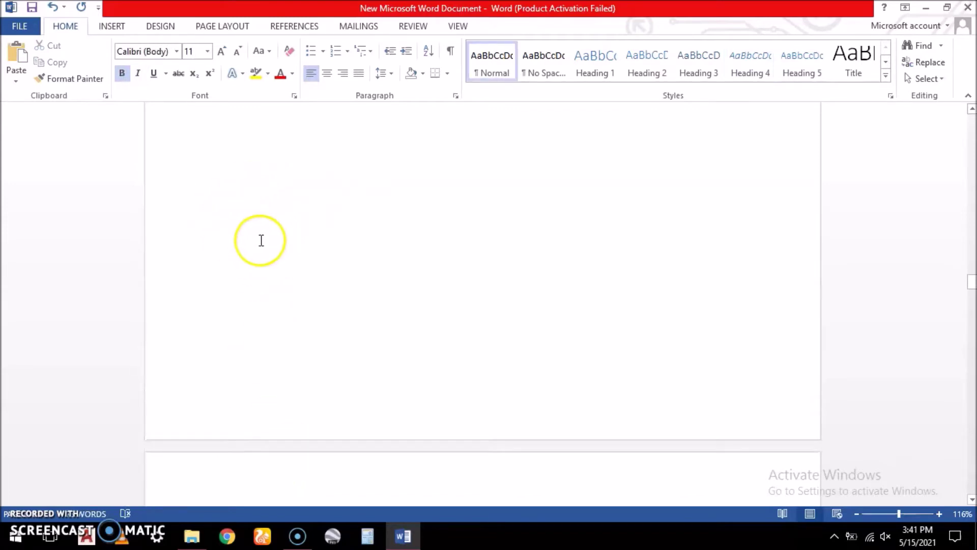
- Insert an Automatic Table 2 table of contents in the blank space below the Abstract heading
scroll(260, 245, "down", 8)
scroll(275, 244, "up", 6)
scroll(277, 243, "up", 8)
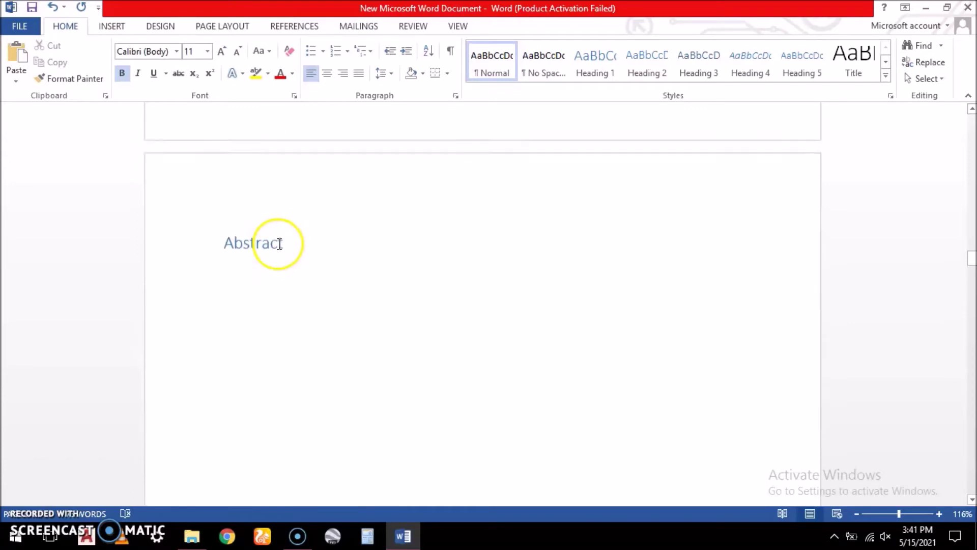
scroll(224, 276, "down", 4)
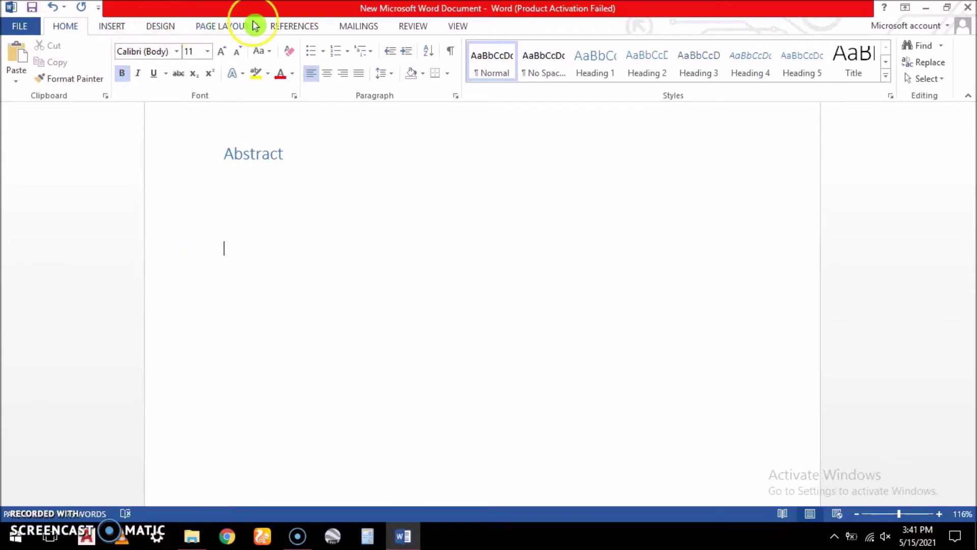
left_click(296, 29)
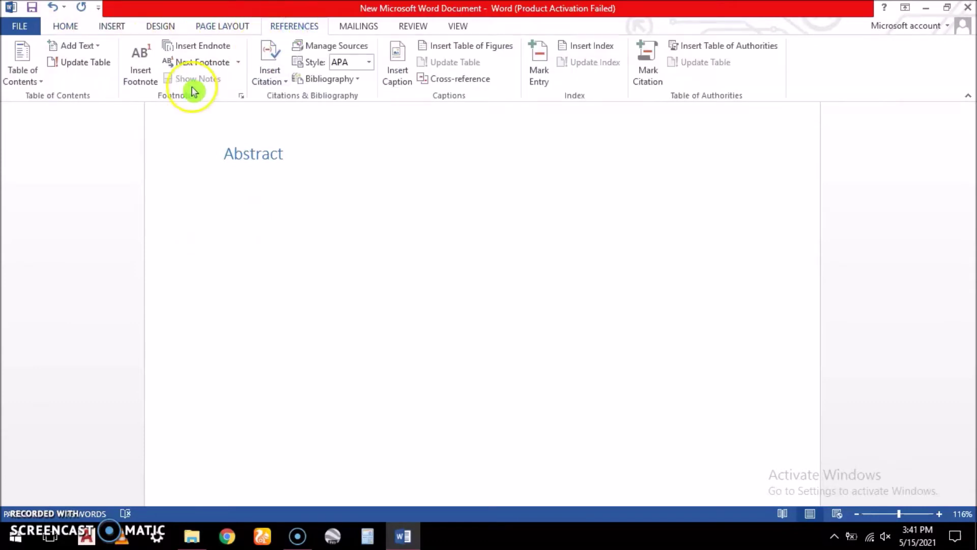
left_click(38, 75)
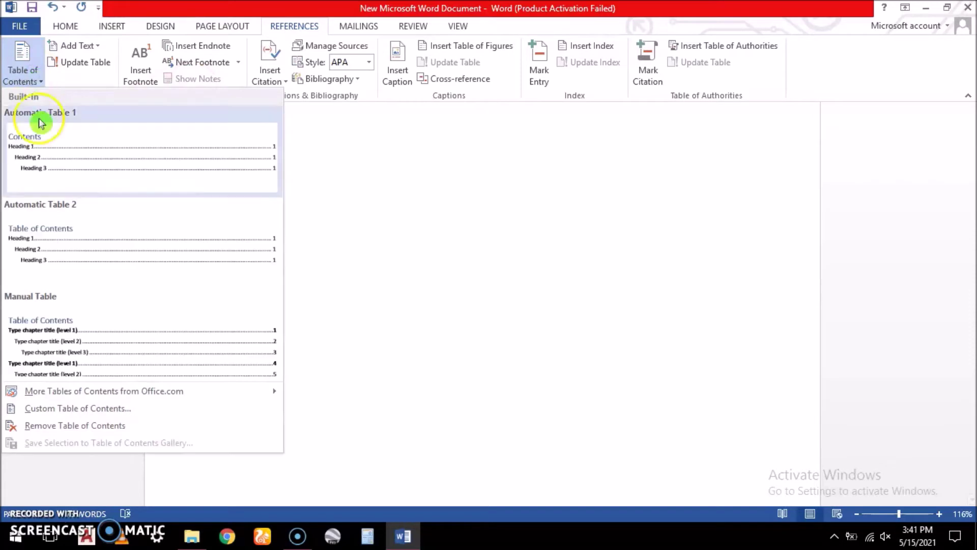
left_click(118, 243)
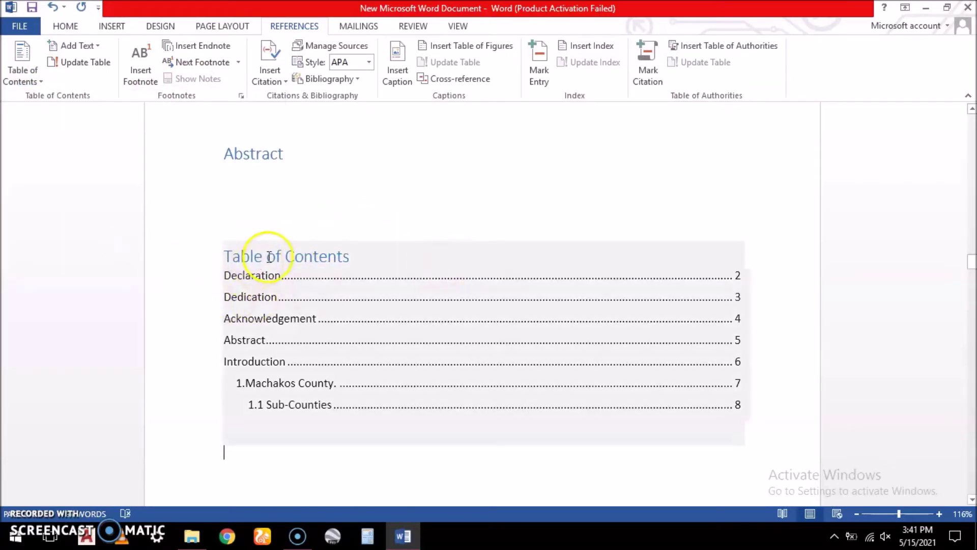
- Examine the Machakos County and Sub-Counties entries and their indentation levels in the table of contents
scroll(323, 236, "down", 3)
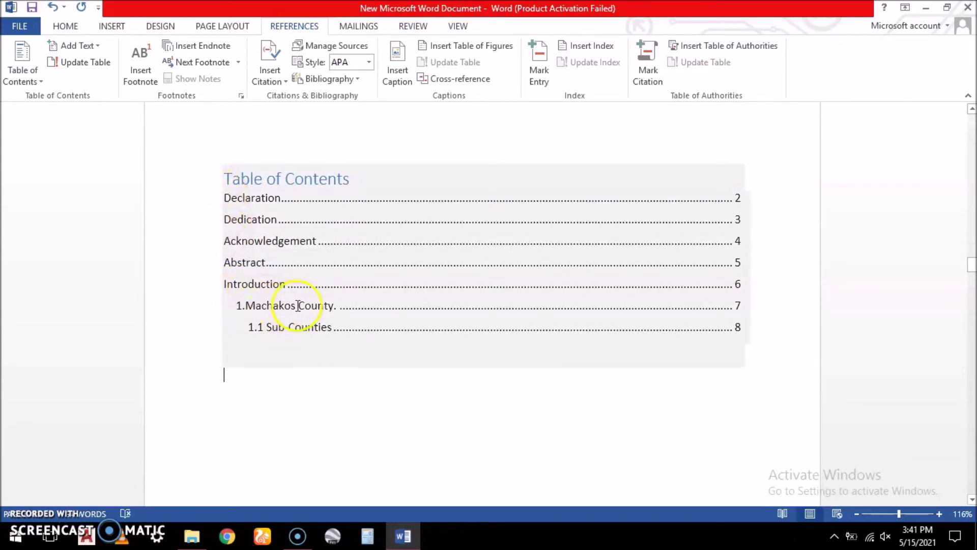
left_click_drag(236, 305, 280, 309)
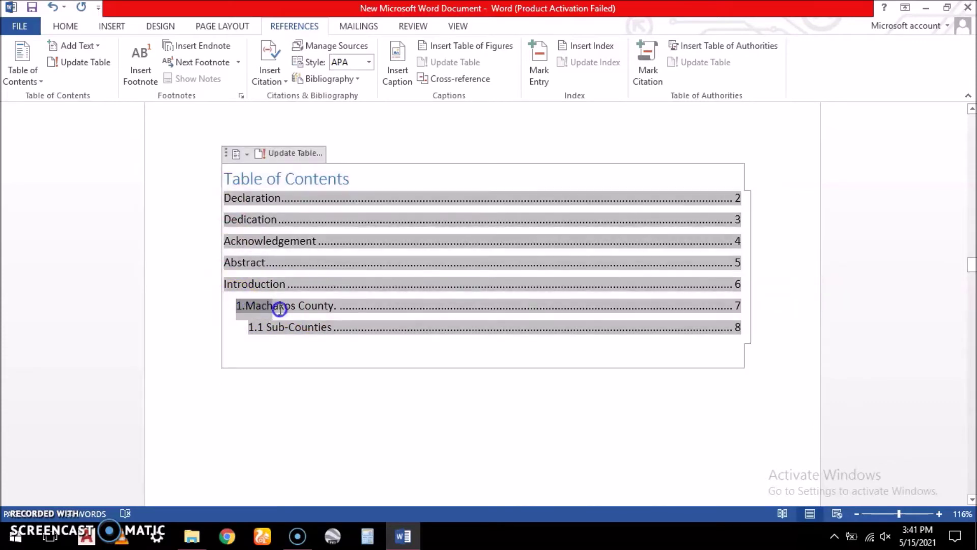
left_click(270, 331)
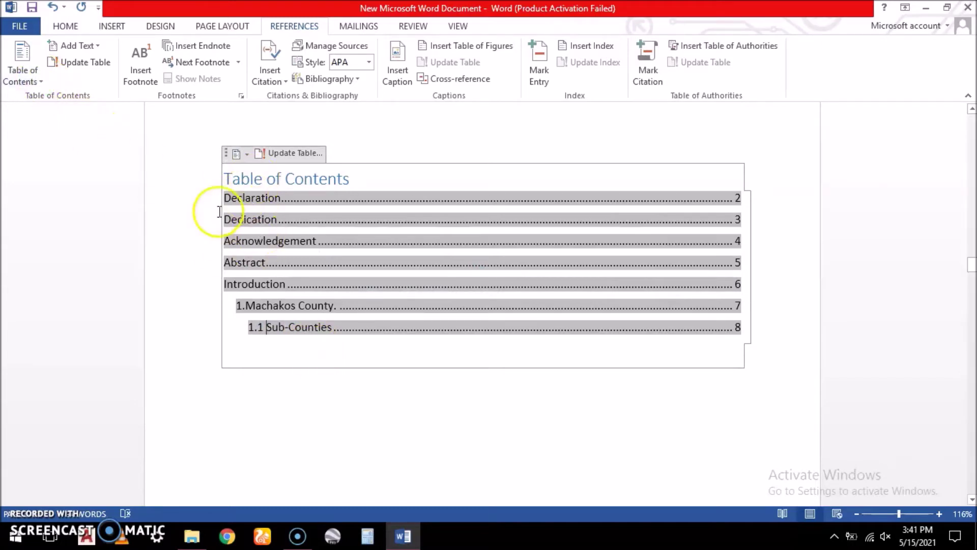
- Compare the built-in automatic table styles with the heading levels of the Machakos County and Sub-Counties entries
left_click(30, 79)
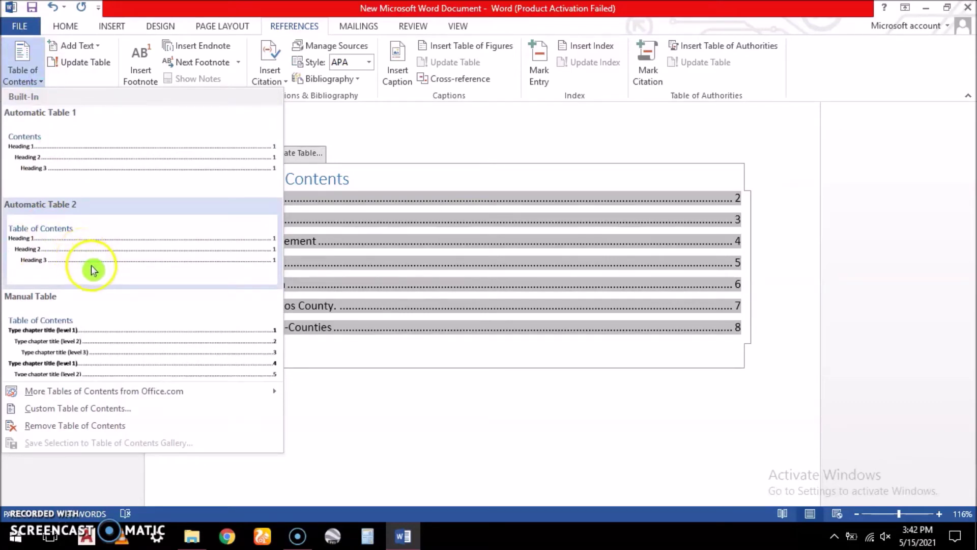
left_click(484, 167)
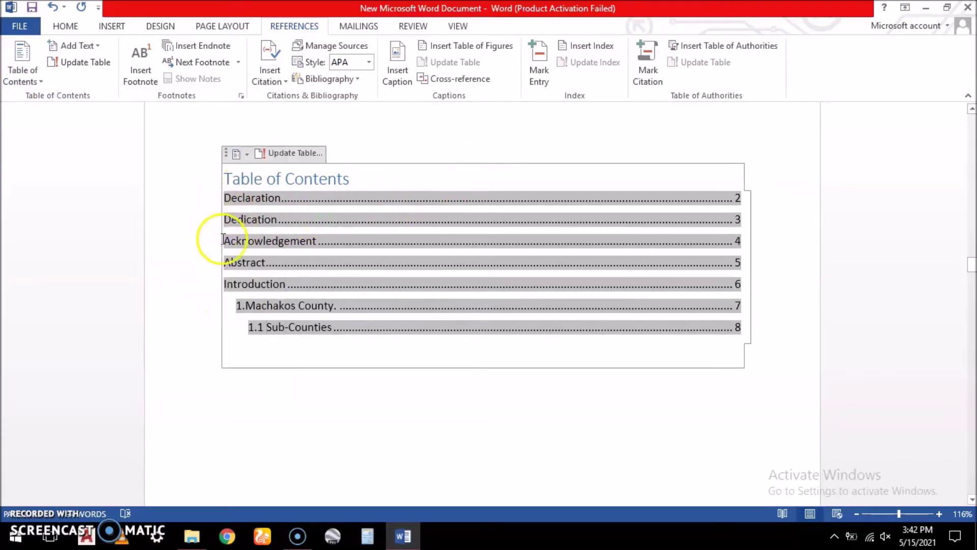
left_click(246, 305)
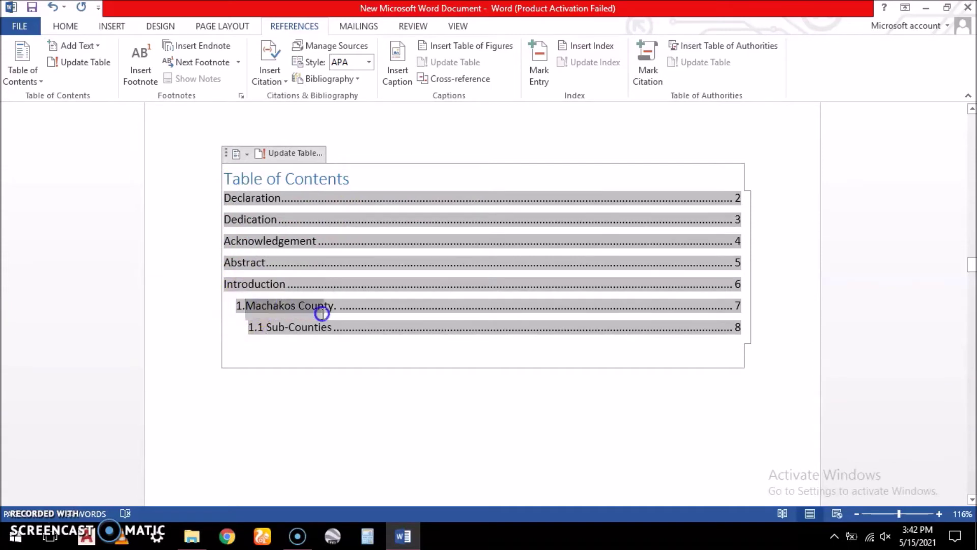
left_click_drag(273, 327, 321, 327)
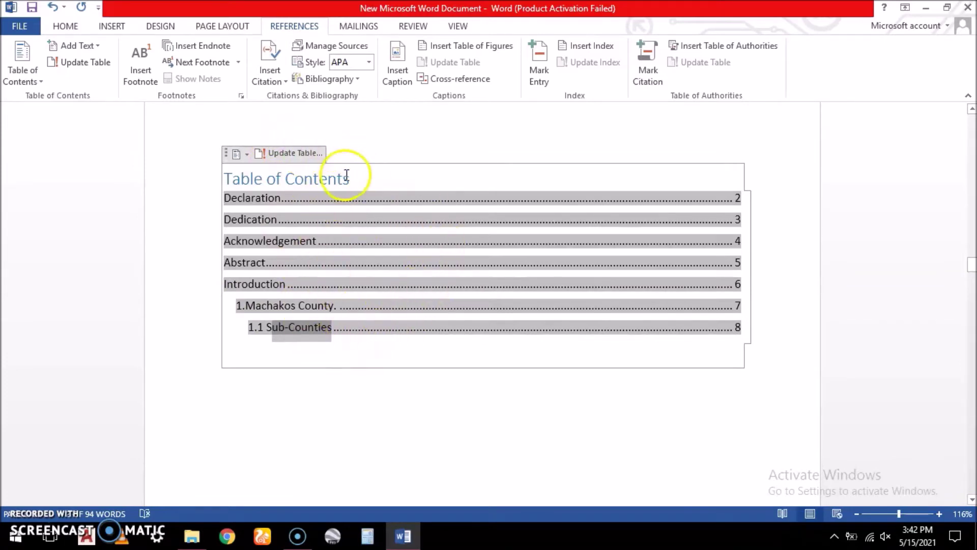
left_click(40, 83)
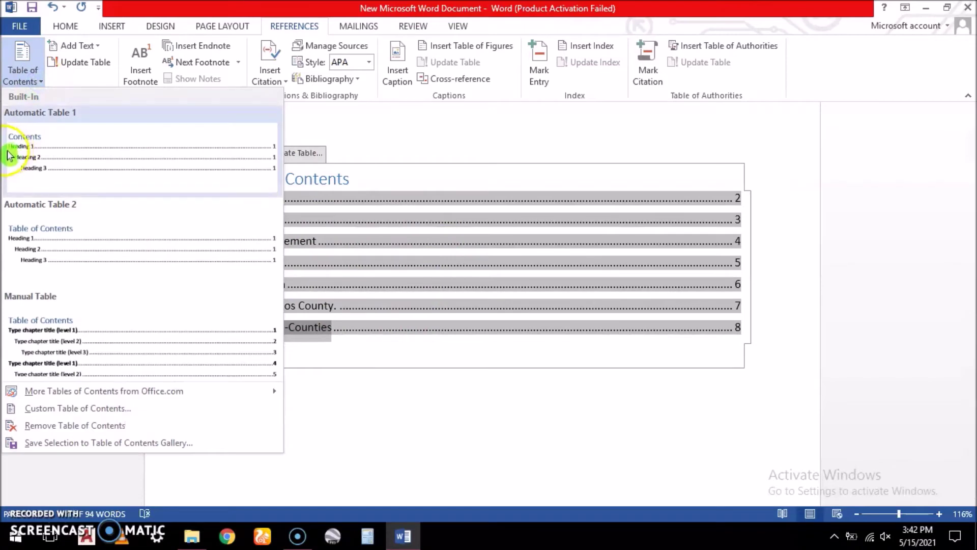
left_click(424, 407)
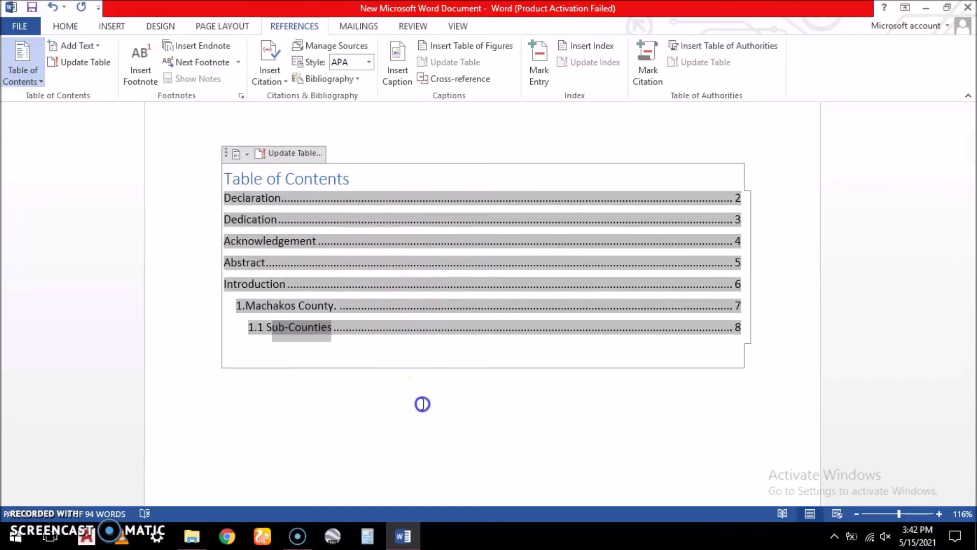
- Examine the table of contents below the Abstract heading, including the page number given for each entry
key("ctrl+z")
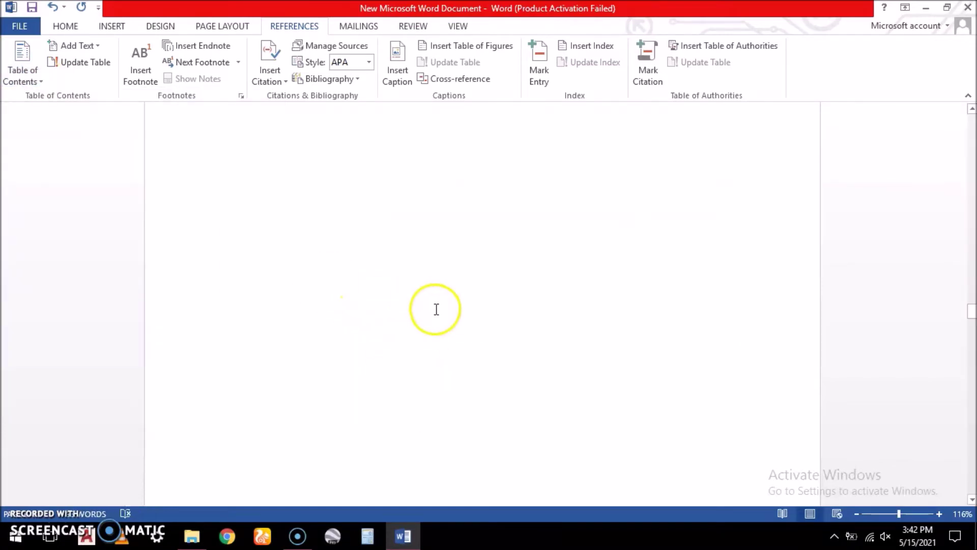
key("ctrl+y")
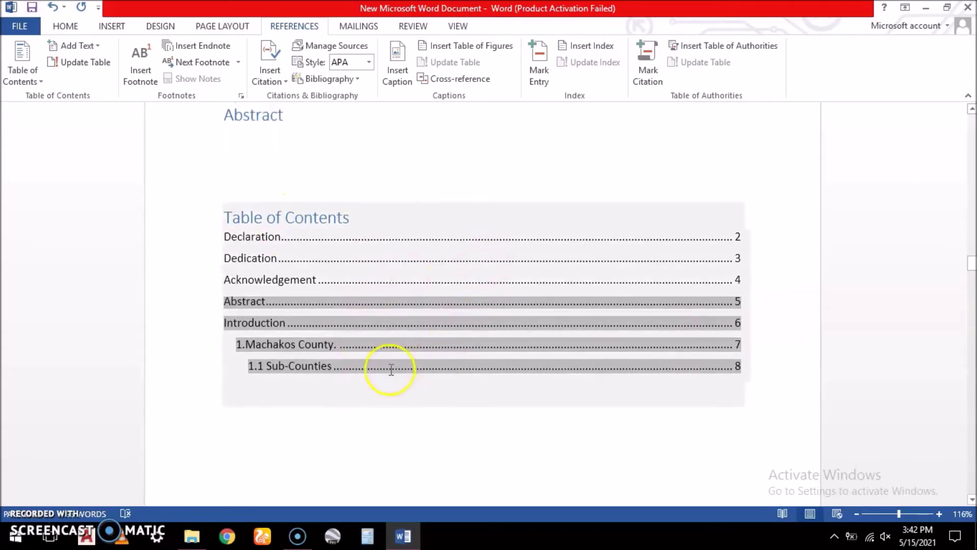
scroll(405, 308, "up", 2)
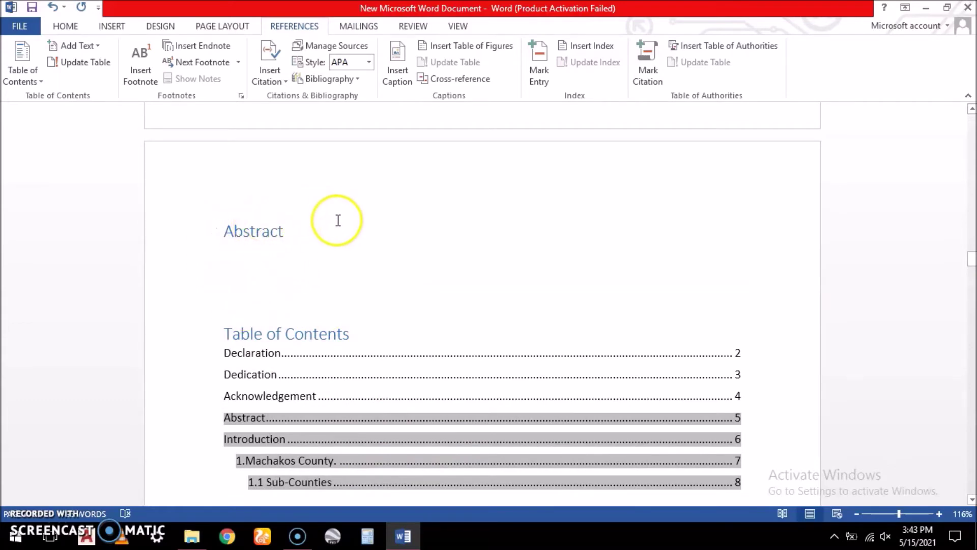
scroll(353, 261, "down", 2)
scroll(489, 268, "up", 1)
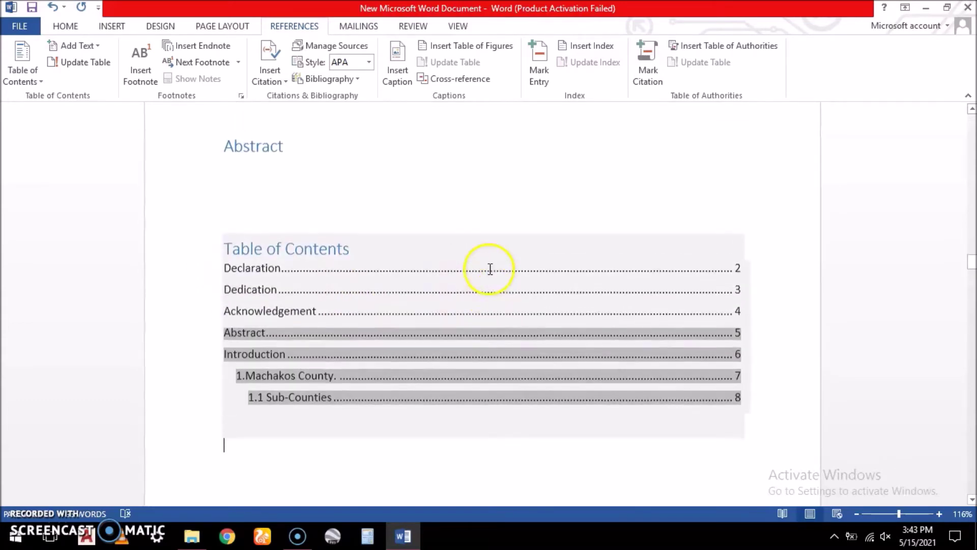
left_click(737, 276)
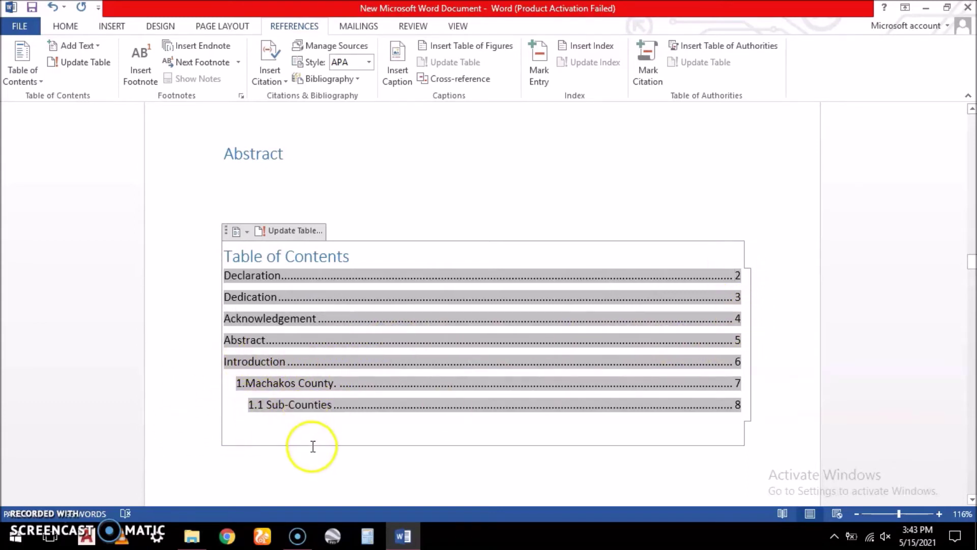
left_click(414, 201)
- Add page numbers at the bottom of the pages in the Accent Bar 1 design, starting from the cover page
scroll(399, 323, "up", 10)
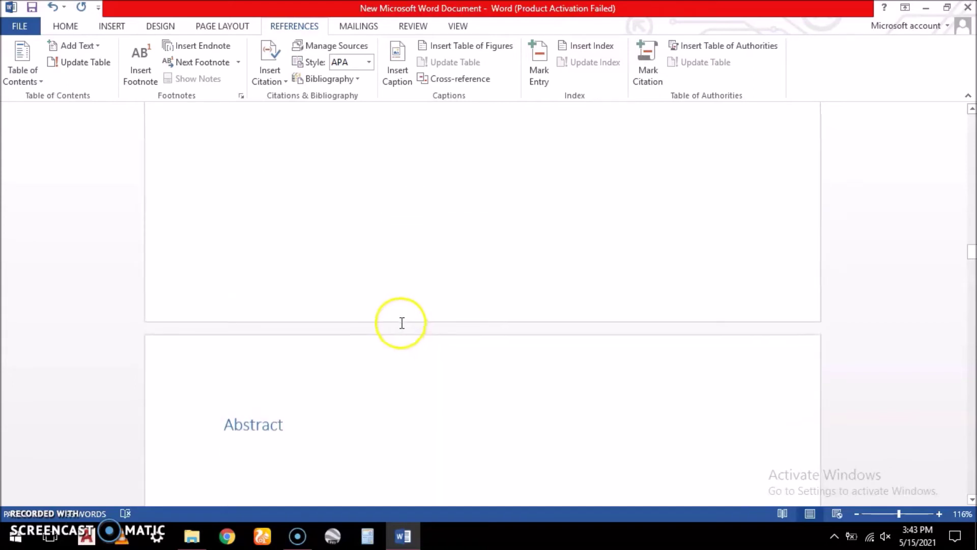
scroll(402, 322, "up", 20)
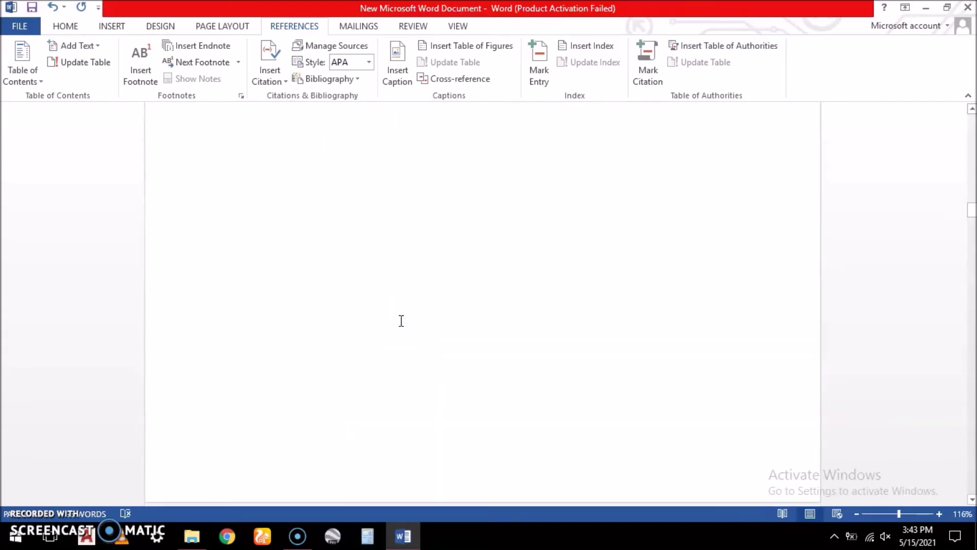
scroll(401, 321, "up", 6)
scroll(400, 321, "up", 15)
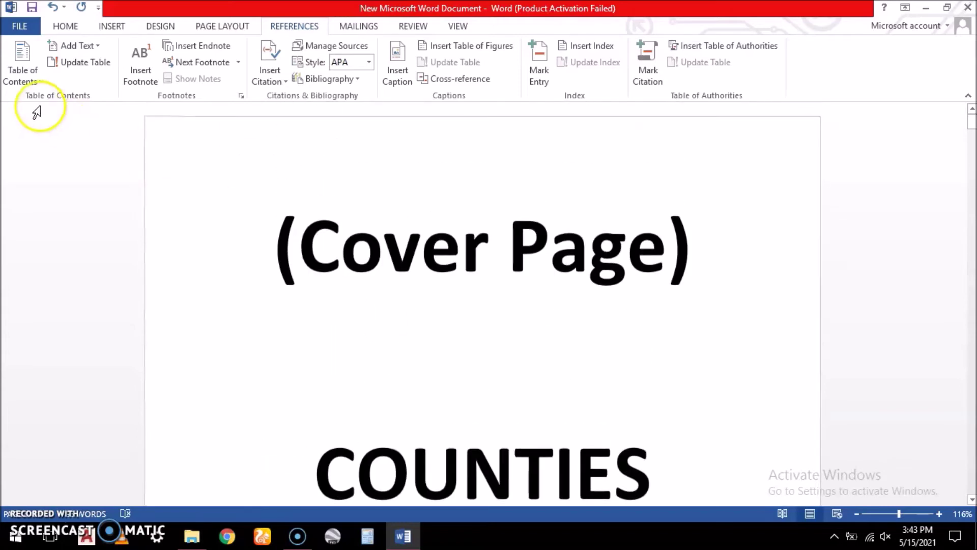
left_click(113, 28)
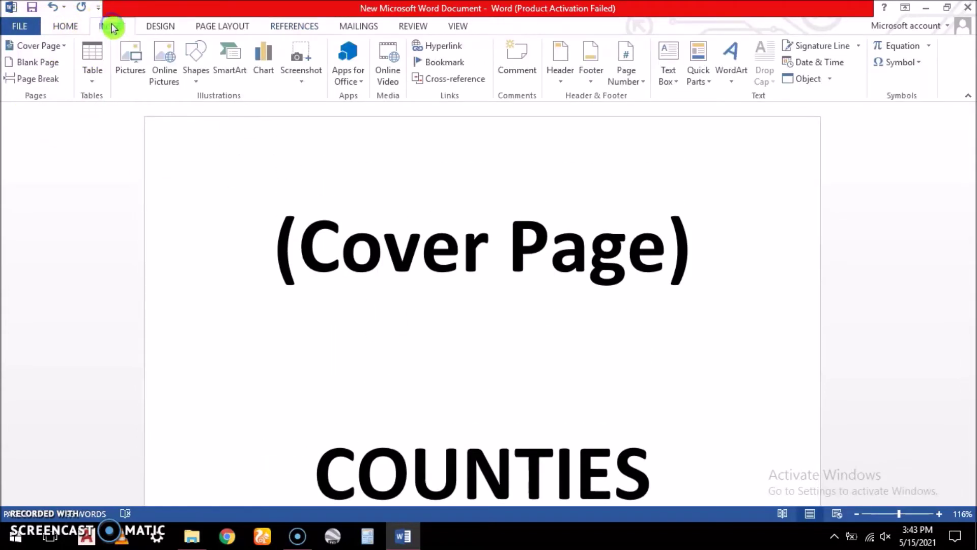
left_click(634, 85)
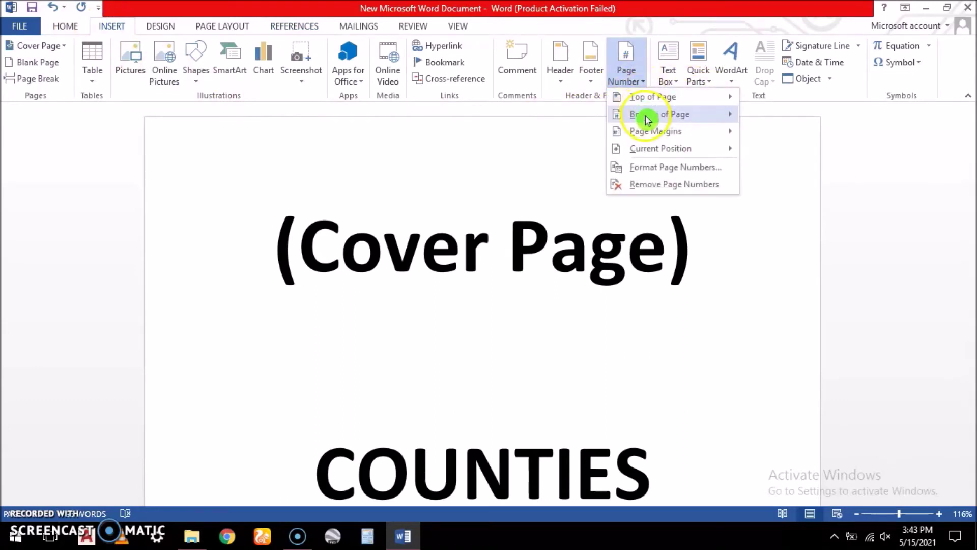
mouse_move(648, 121)
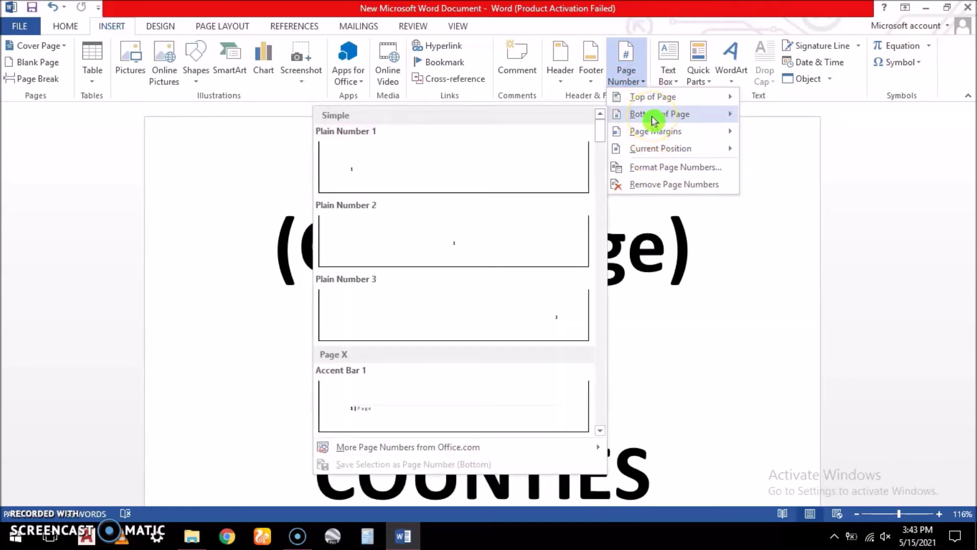
left_click(370, 408)
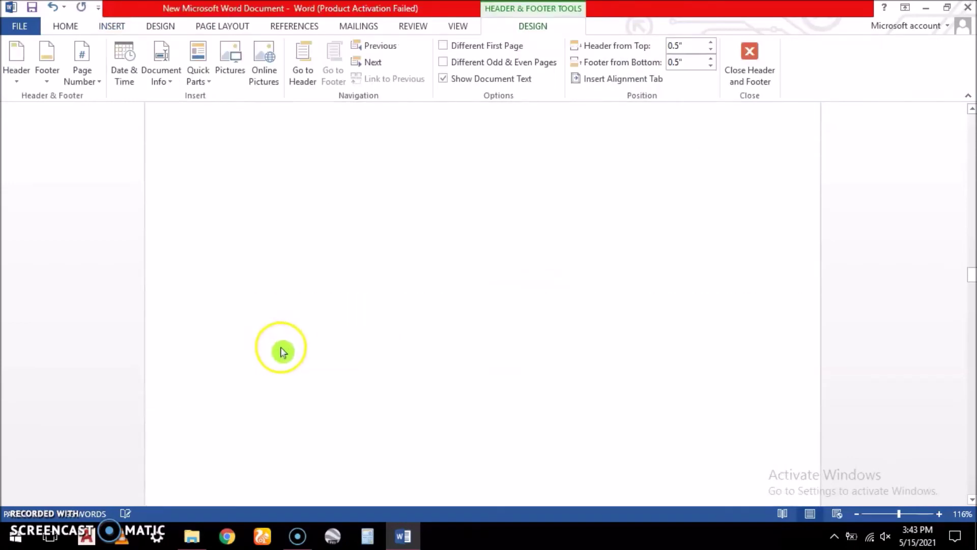
- Review the page footers back up to the cover page and its border with the Declaration page
scroll(285, 347, "up", 10)
scroll(298, 330, "up", 15)
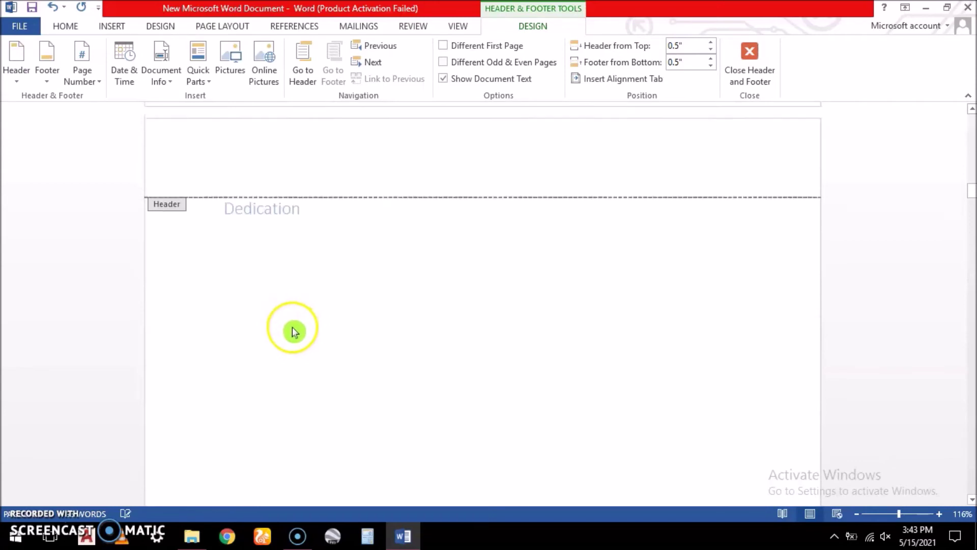
scroll(295, 332, "up", 15)
scroll(336, 325, "up", 3)
scroll(338, 322, "down", 10)
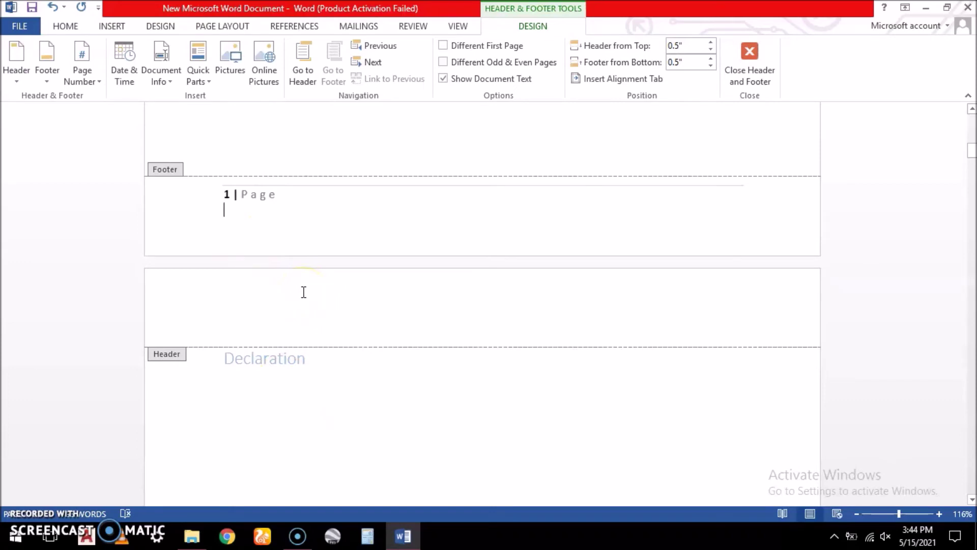
scroll(458, 204, "up", 3)
scroll(560, 76, "up", 7)
- Set the page number format to i, ii, iii and start the numbering at i
left_click(643, 84)
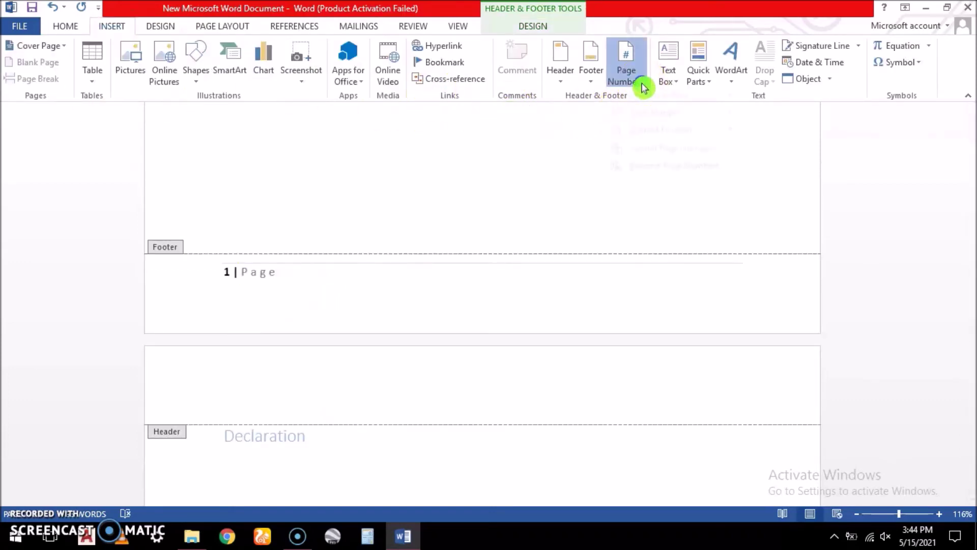
left_click(654, 171)
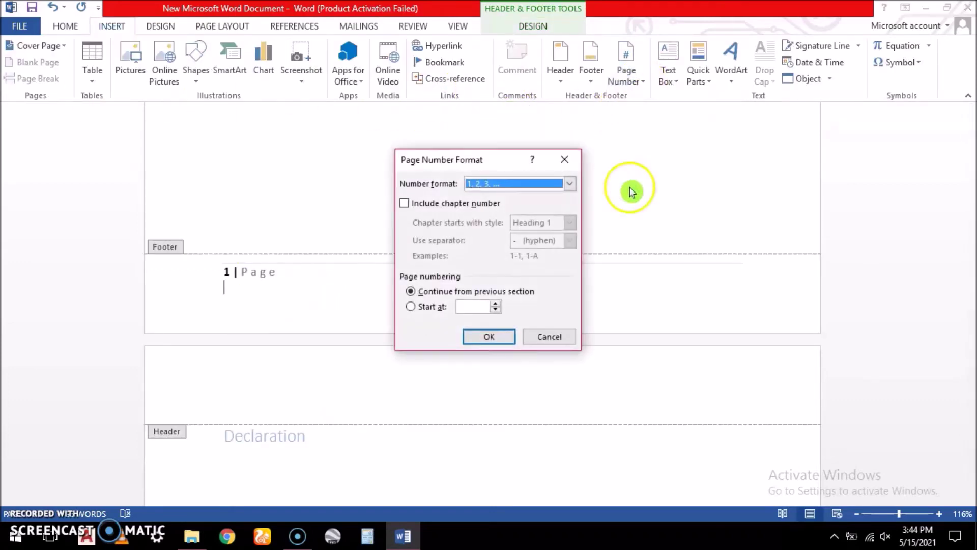
left_click(570, 183)
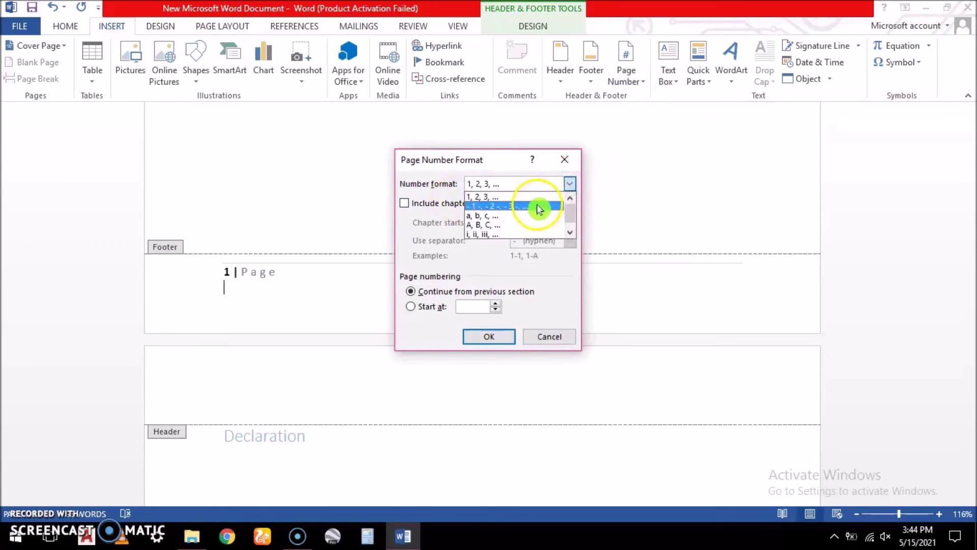
left_click(502, 234)
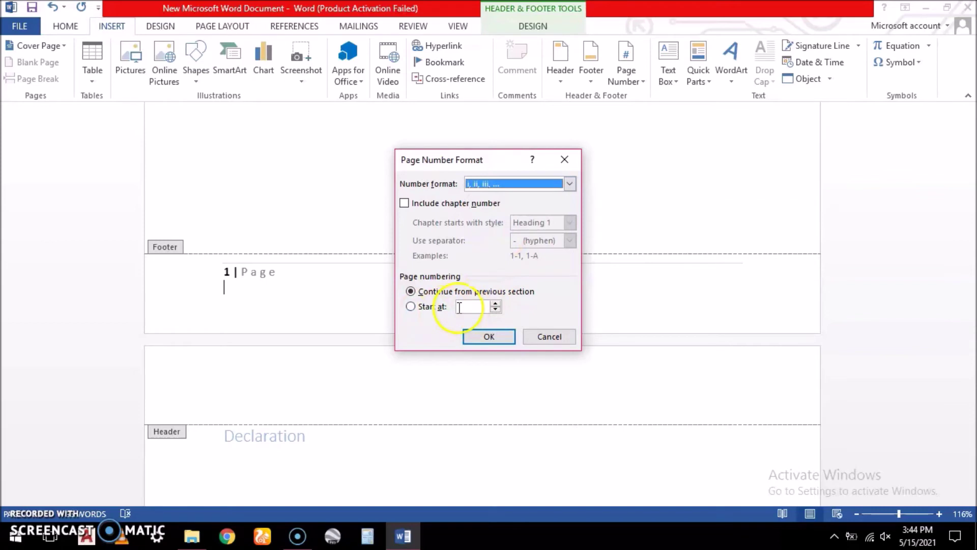
left_click(496, 304)
left_click(487, 340)
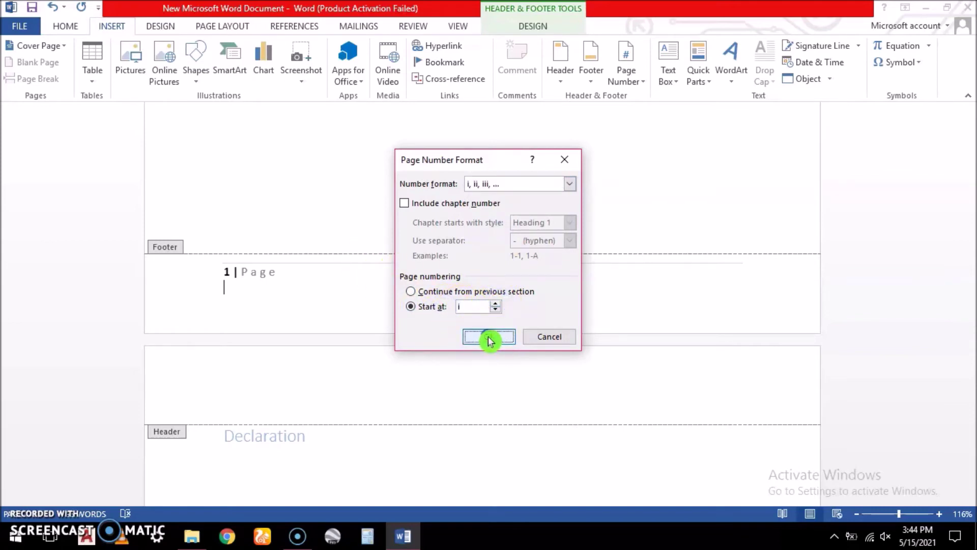
- Check the Roman page numbering in the footers of the cover page and the pages after it
scroll(371, 336, "down", 1)
scroll(371, 333, "down", 10)
scroll(343, 312, "up", 4)
scroll(359, 275, "down", 3)
scroll(362, 280, "up", 9)
scroll(362, 280, "down", 8)
scroll(363, 282, "up", 8)
scroll(365, 284, "up", 9)
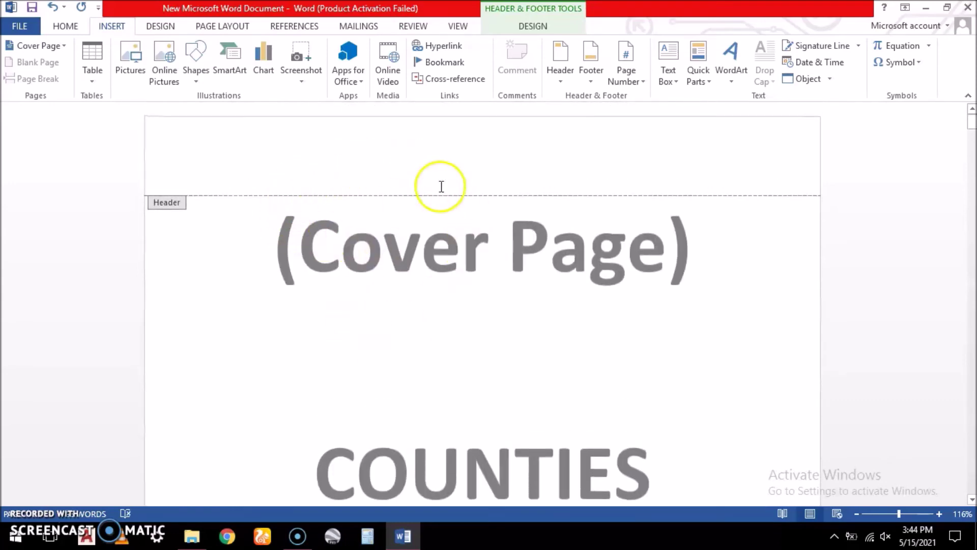
scroll(499, 262, "down", 9)
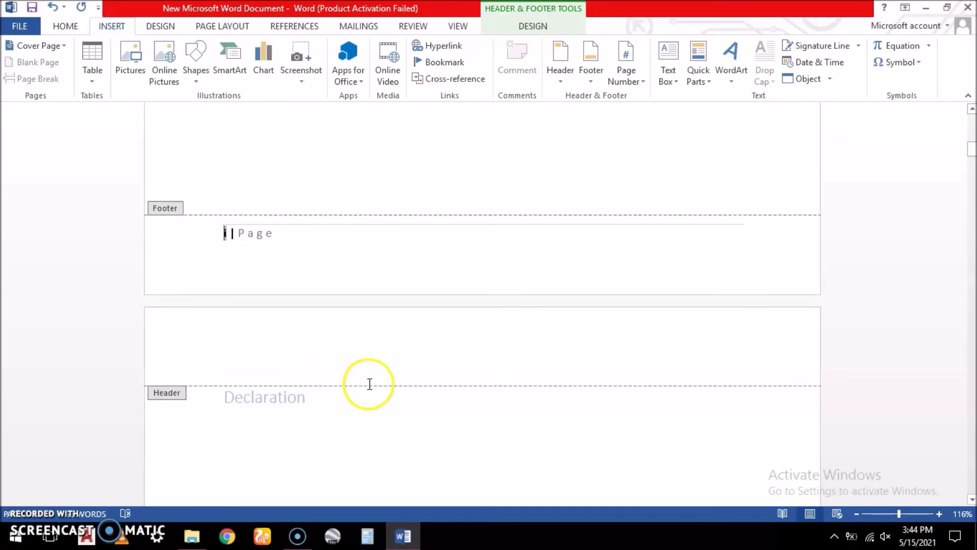
scroll(369, 351, "down", 1)
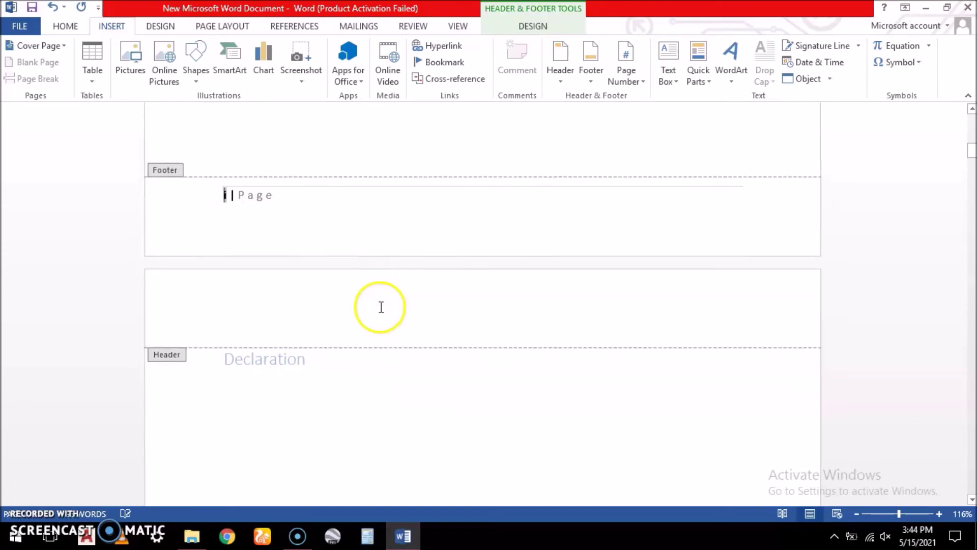
- Leave footer editing and insert a Next Page section break directly before the Declaration heading
double_click(412, 405)
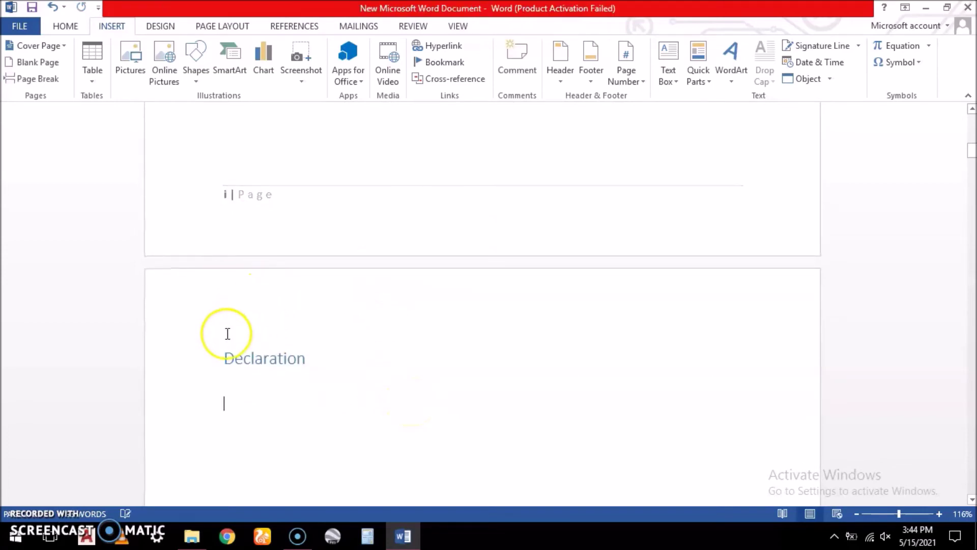
left_click(235, 229)
scroll(249, 243, "up", 1)
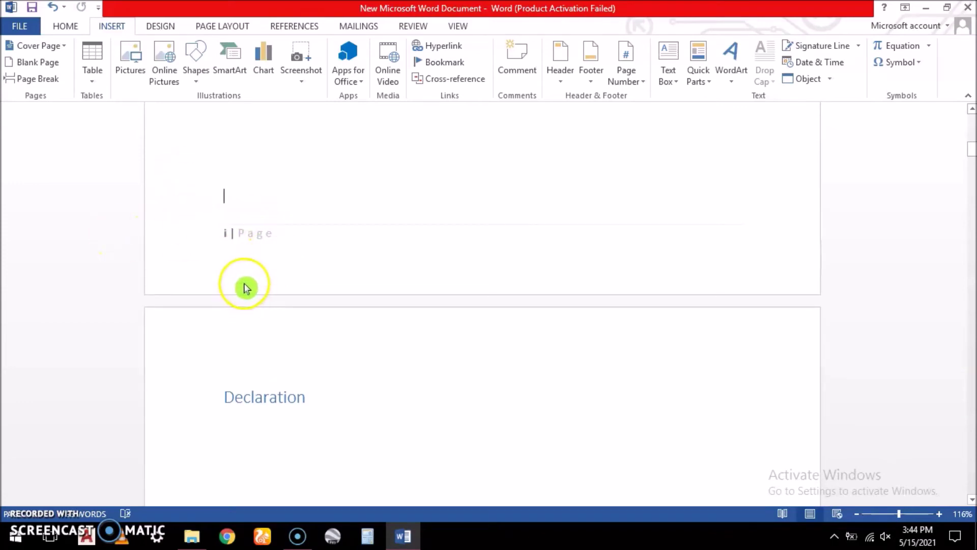
left_click(224, 399)
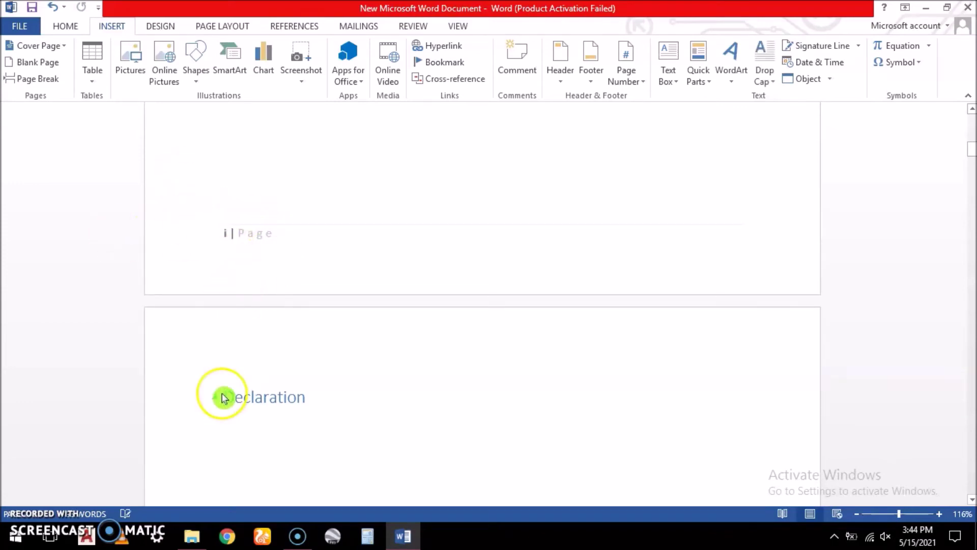
left_click(225, 31)
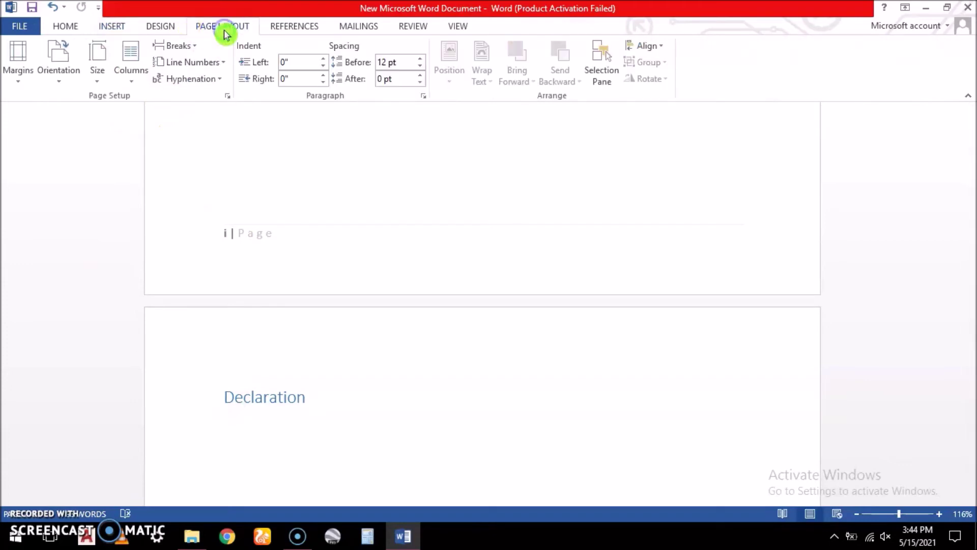
left_click(193, 48)
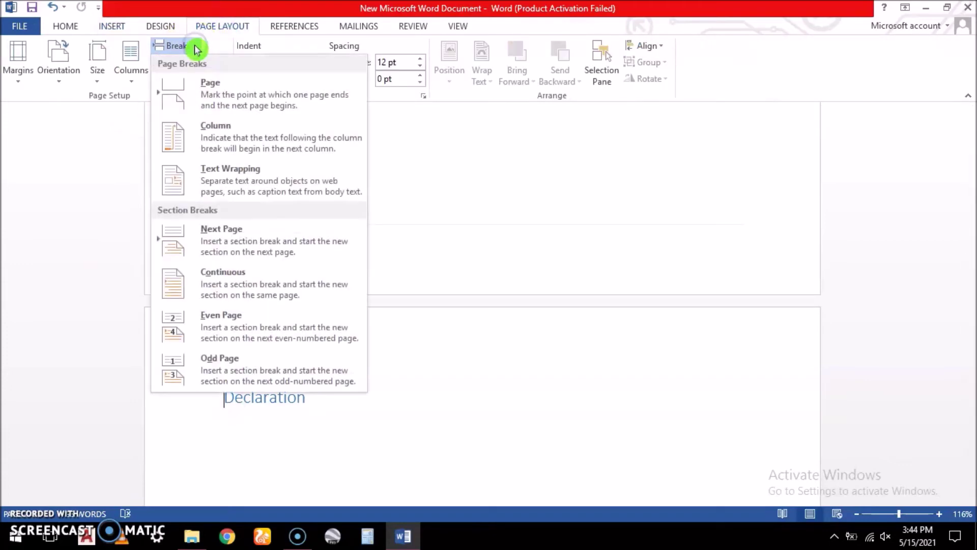
left_click(231, 243)
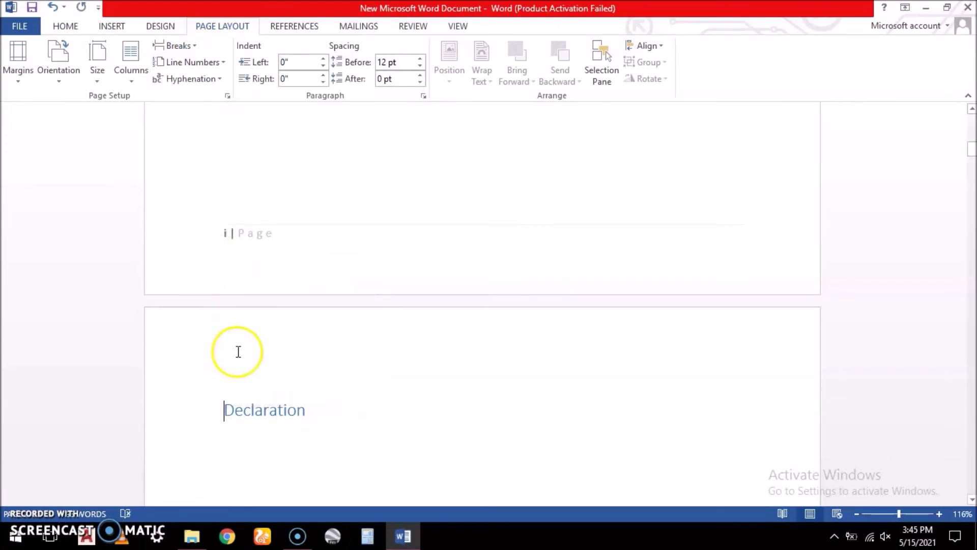
scroll(236, 260, "down", 5)
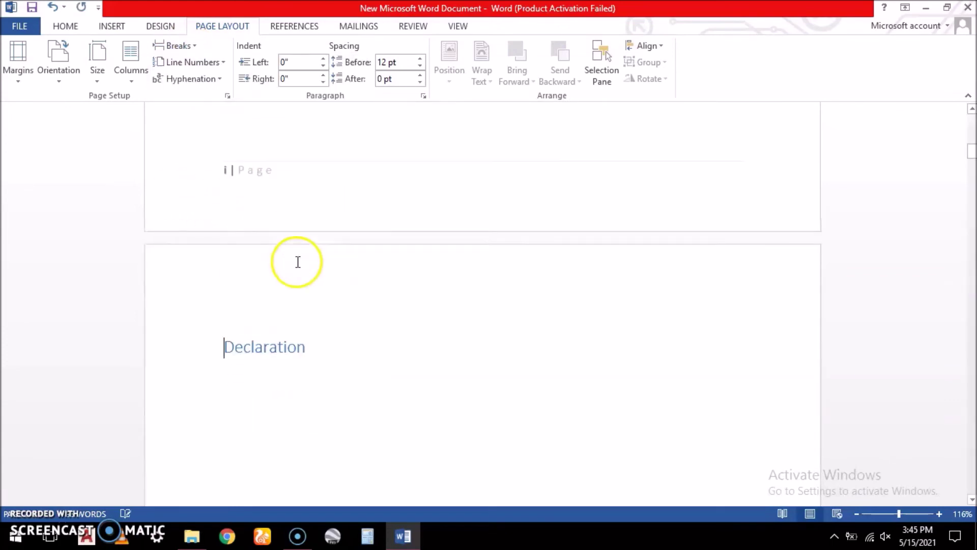
- Check the Roman page numbers in the footers from the Declaration page through the table of contents
scroll(301, 260, "down", 2)
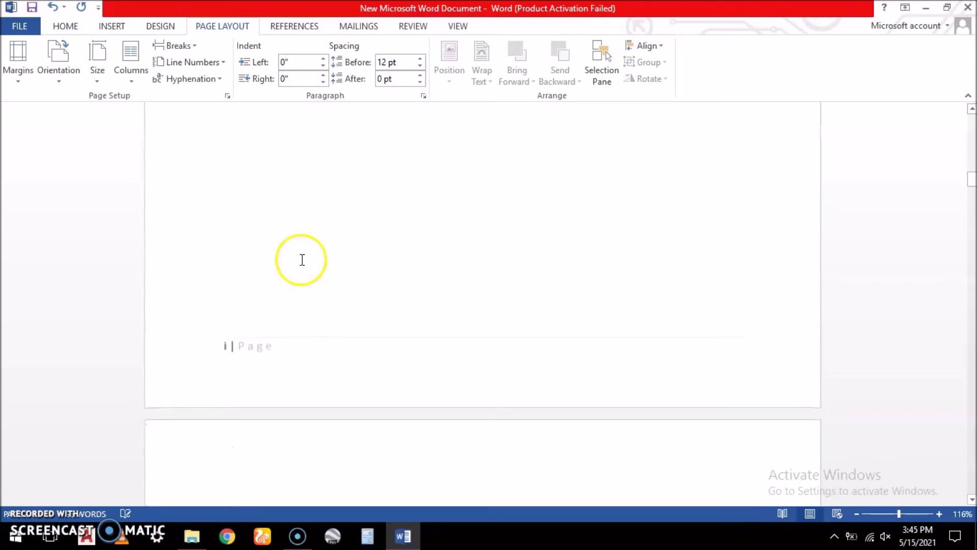
scroll(305, 354, "down", 5)
scroll(307, 345, "up", 2)
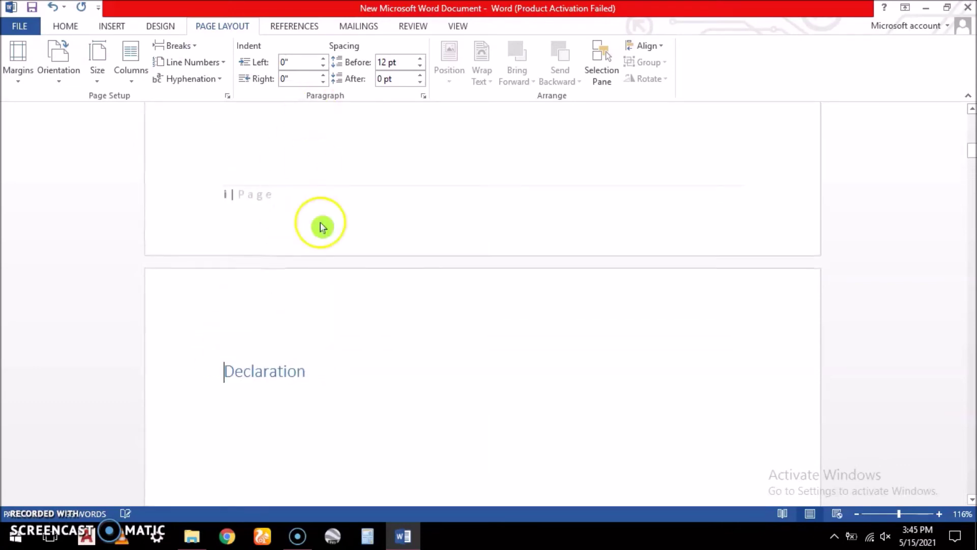
scroll(324, 332, "down", 5)
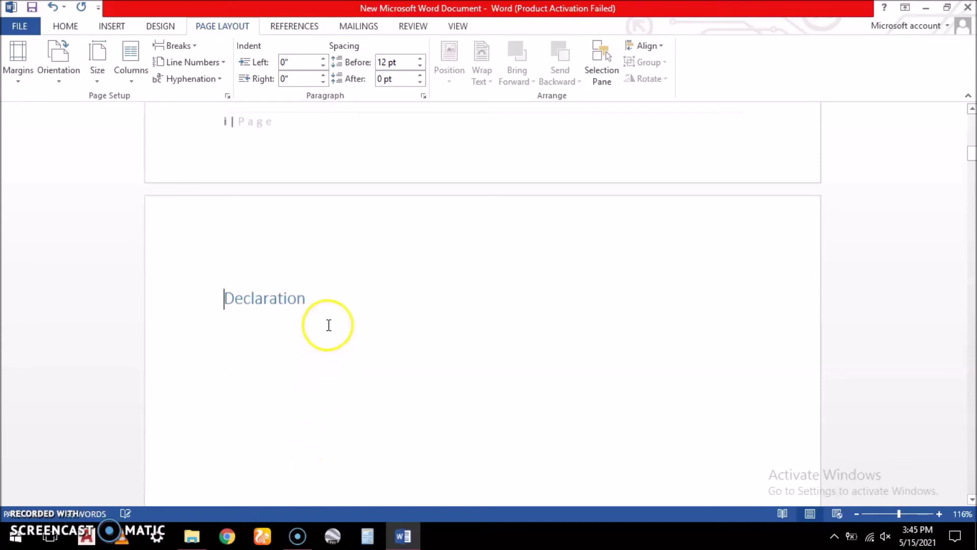
scroll(308, 277, "down", 2)
scroll(308, 282, "up", 1)
scroll(298, 325, "down", 2)
scroll(293, 351, "up", 3)
scroll(293, 342, "up", 4)
scroll(292, 295, "down", 5)
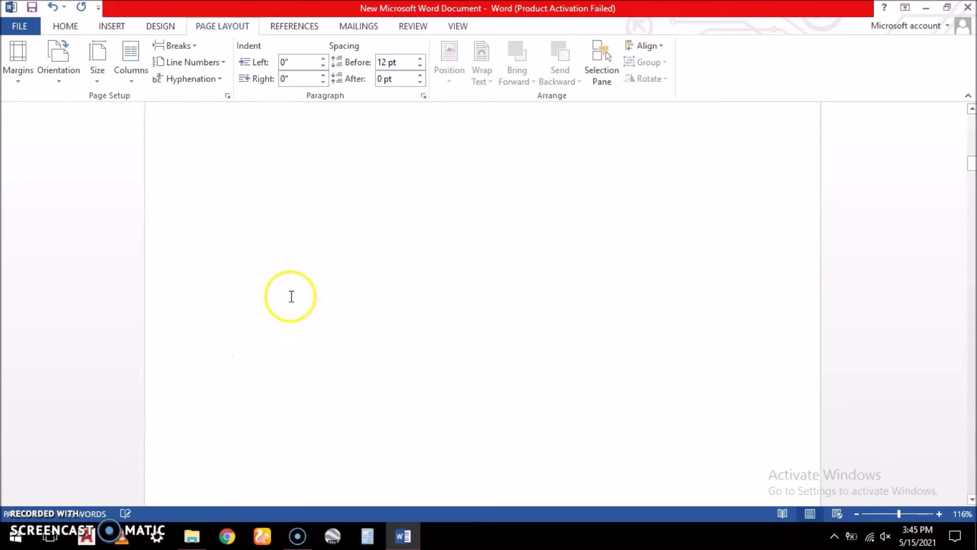
scroll(290, 302, "down", 8)
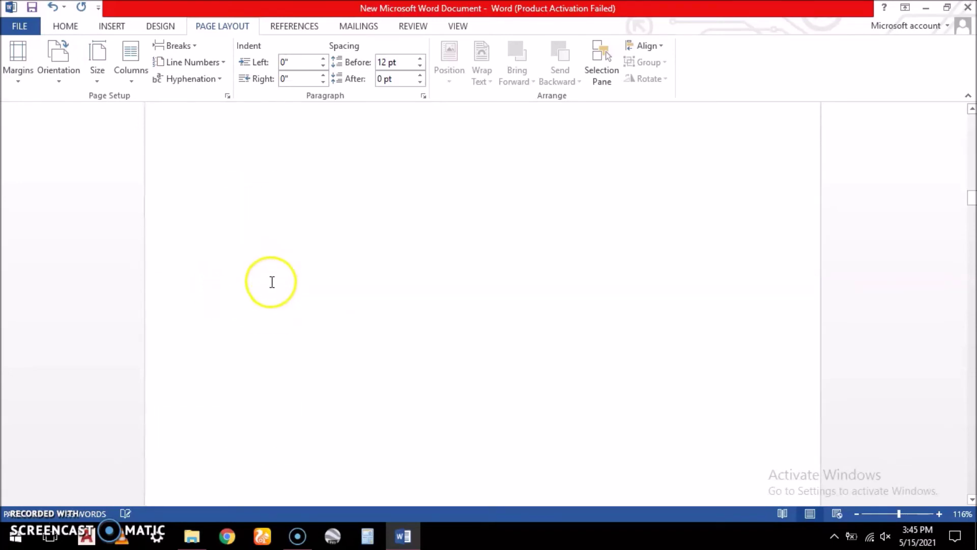
scroll(274, 298, "down", 9)
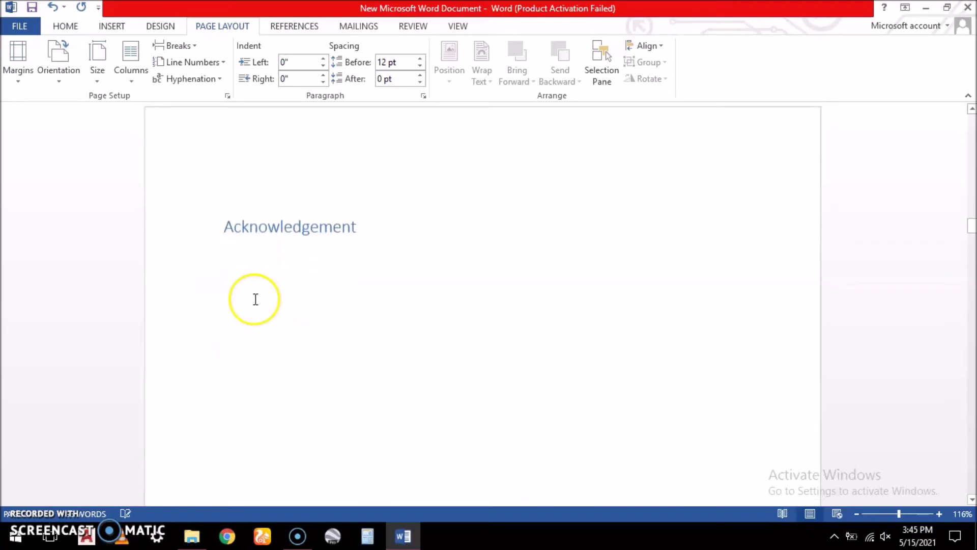
scroll(251, 294, "down", 12)
scroll(268, 307, "up", 3)
scroll(235, 197, "up", 1)
scroll(259, 314, "down", 8)
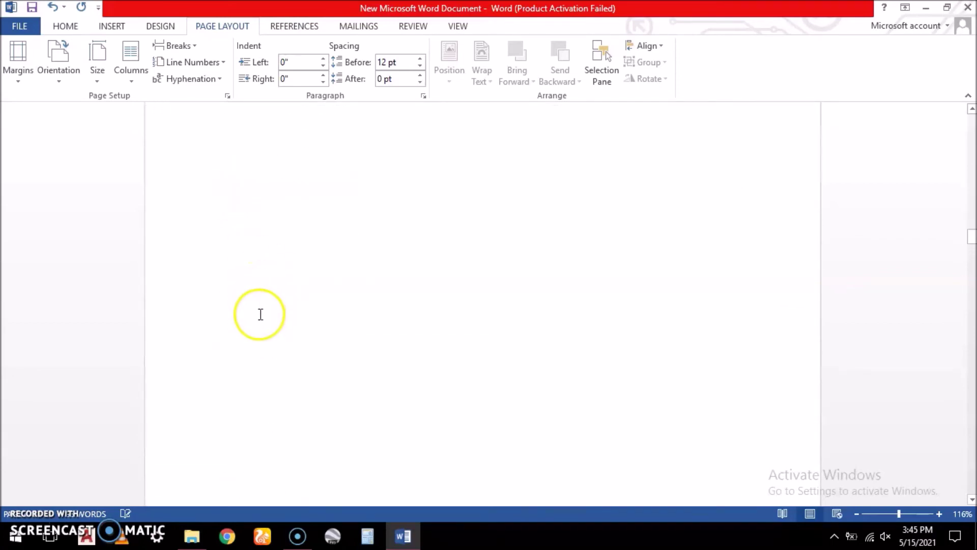
scroll(260, 320, "down", 9)
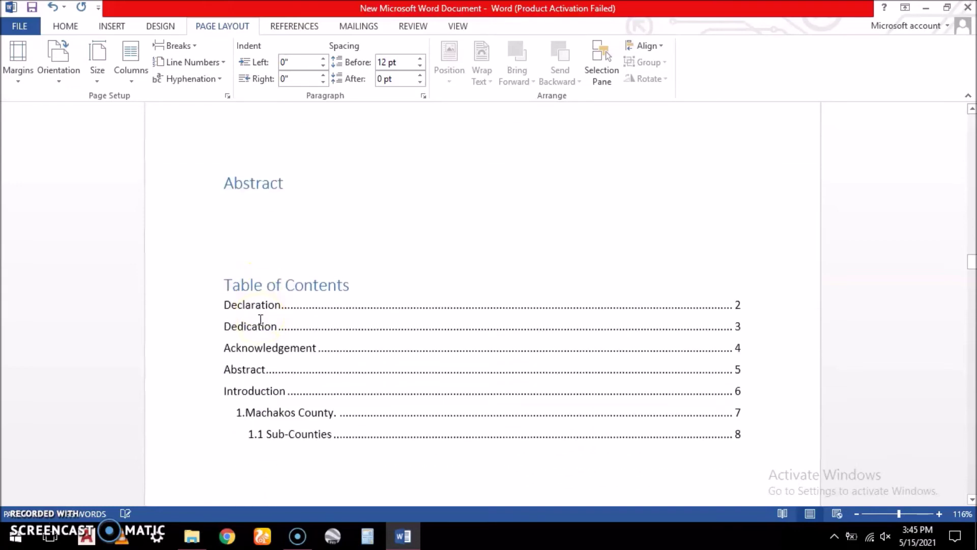
scroll(261, 318, "down", 8)
scroll(264, 325, "up", 2)
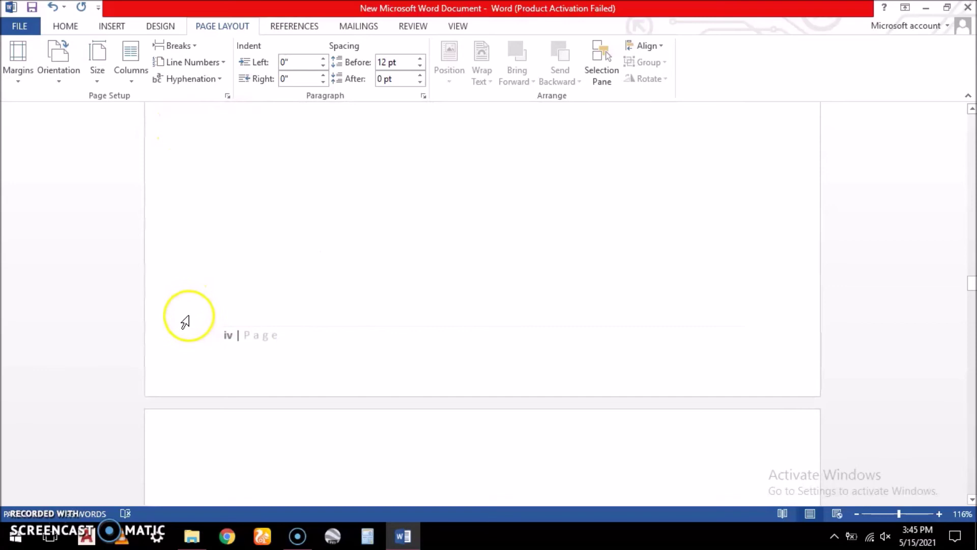
- Insert blank lines above the Table of Contents heading until it starts on a new page after the Abstract
scroll(301, 229, "up", 8)
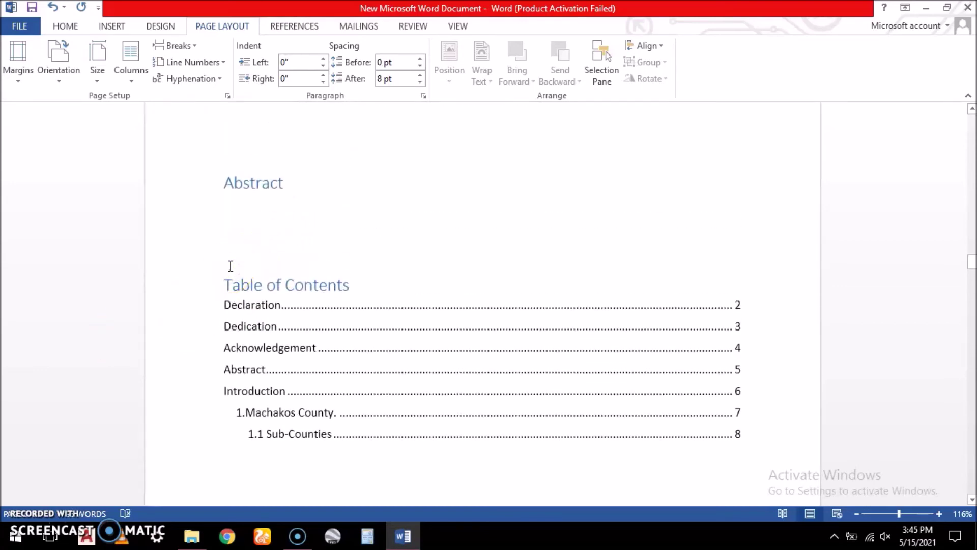
key("Return")
key("Return")
key("Return")
key("Return")
key("Return")
key("Return")
key("Return")
key("Return")
key("Return")
key("Return")
key("Return")
key("Return")
key("Return")
key("Return")
key("Return")
key("Return")
key("Return")
key("Return")
key("Return")
key("Return")
key("Return")
key("Return")
key("Return")
key("Return")
key("Return")
key("Return")
scroll(225, 211, "down", 5)
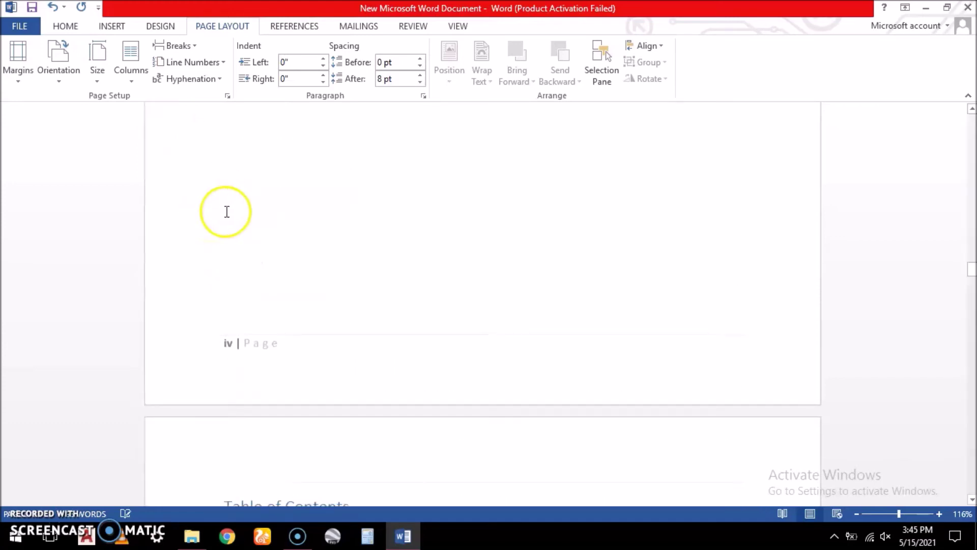
- Add blank lines above the Introduction heading until it starts on a new page after the table of contents
left_click(242, 344)
scroll(249, 317, "down", 15)
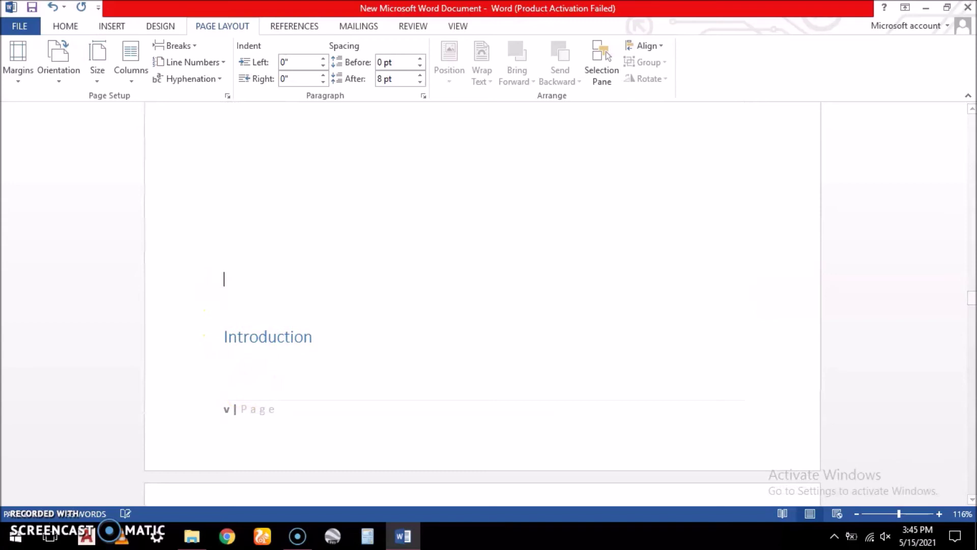
scroll(228, 312, "down", 5)
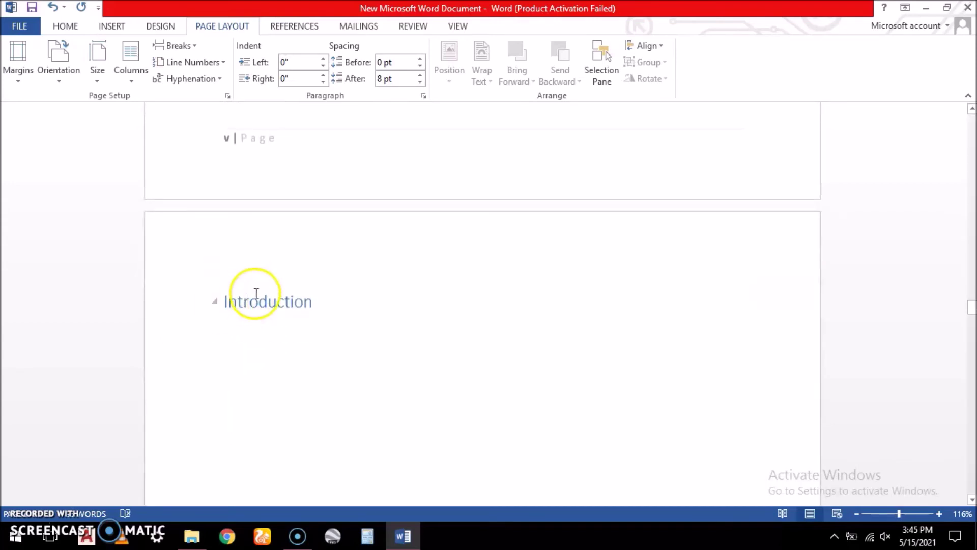
left_click(218, 302)
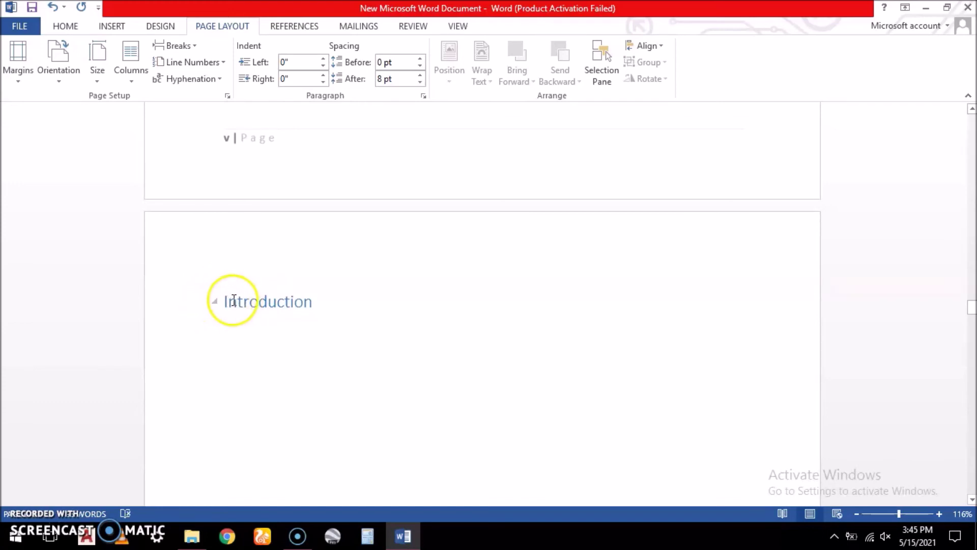
left_click(271, 139)
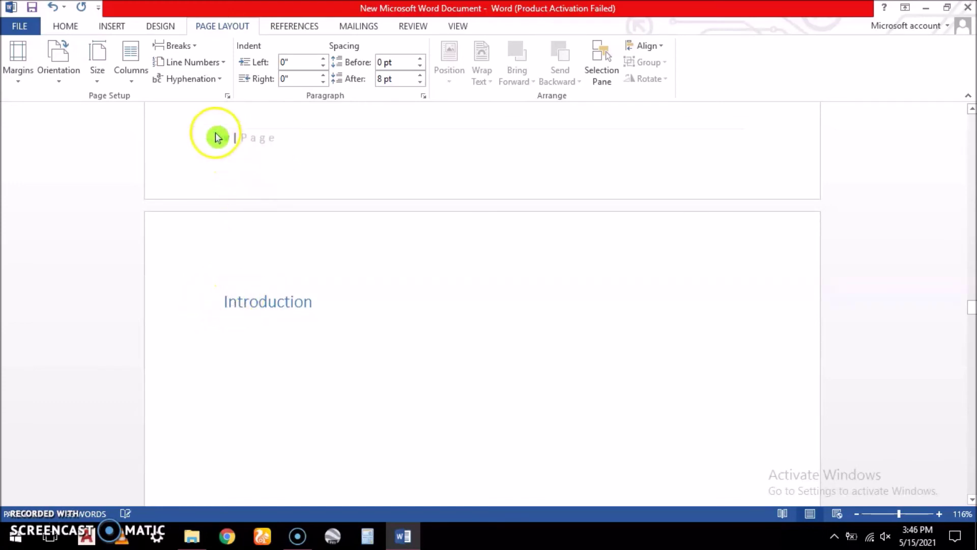
scroll(220, 146, "up", 3)
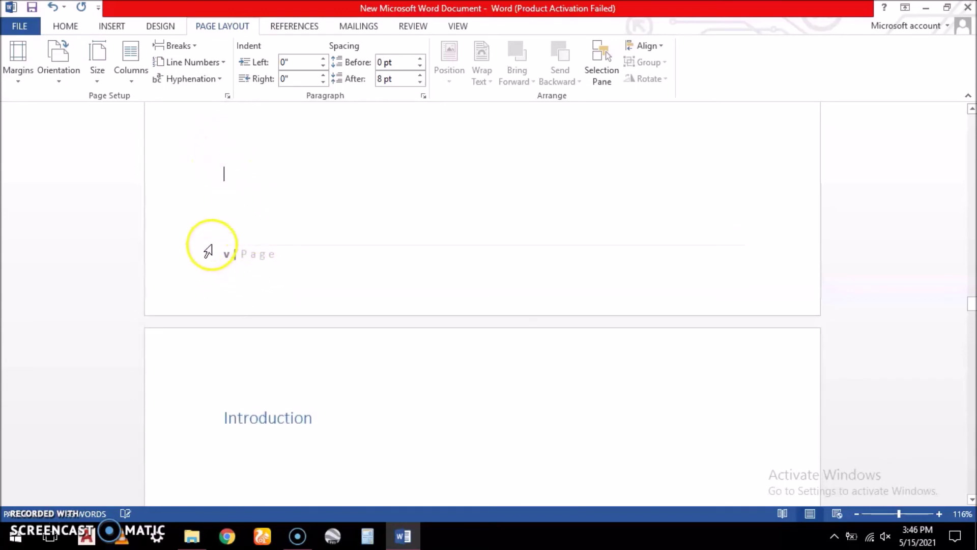
scroll(294, 189, "down", 3)
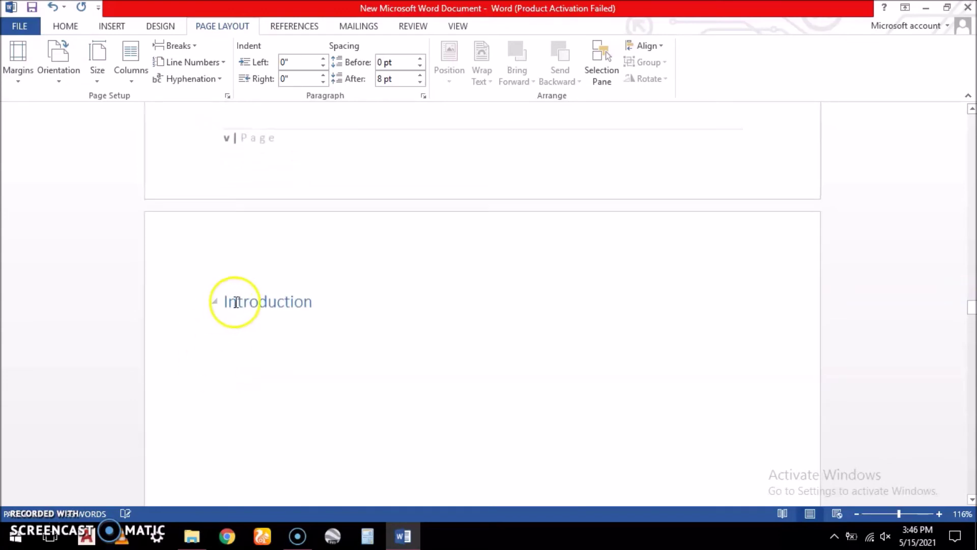
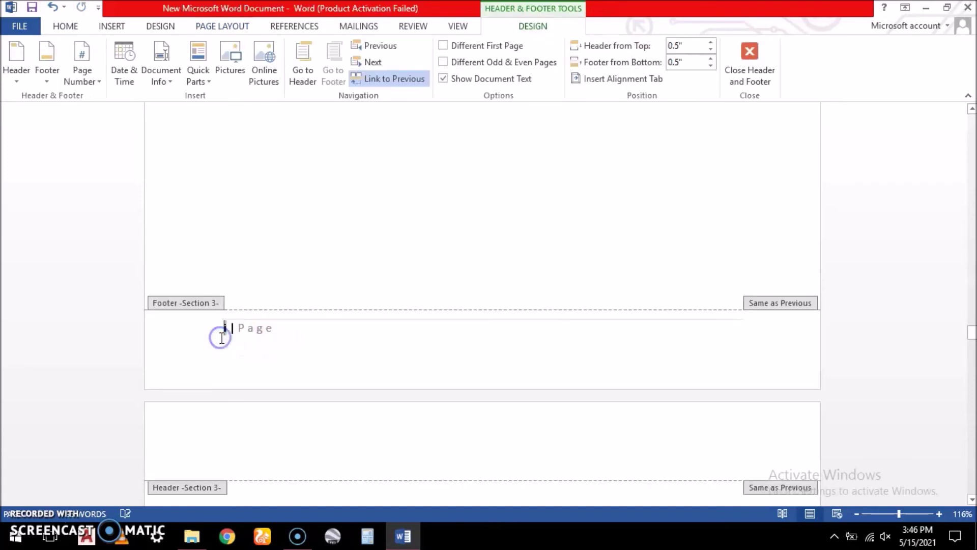
- Set the Section 3 page number format to 1, 2, 3, with numbering starting at 1
left_click_drag(274, 326, 276, 327)
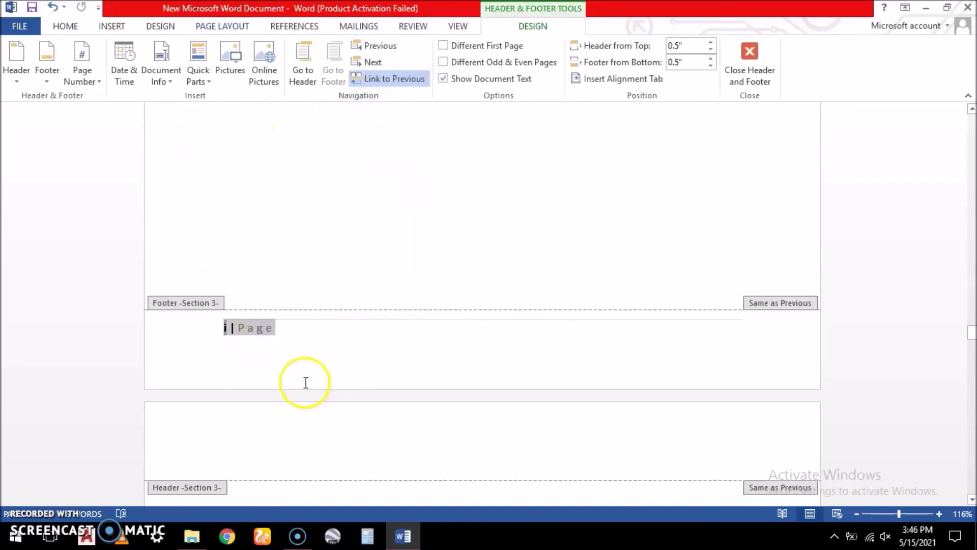
left_click(89, 87)
left_click(157, 169)
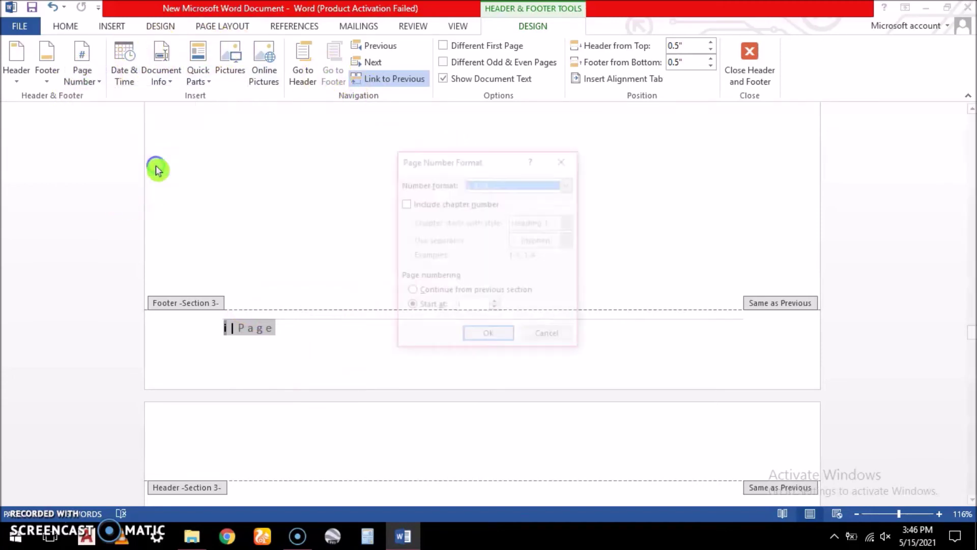
left_click(580, 186)
left_click(508, 197)
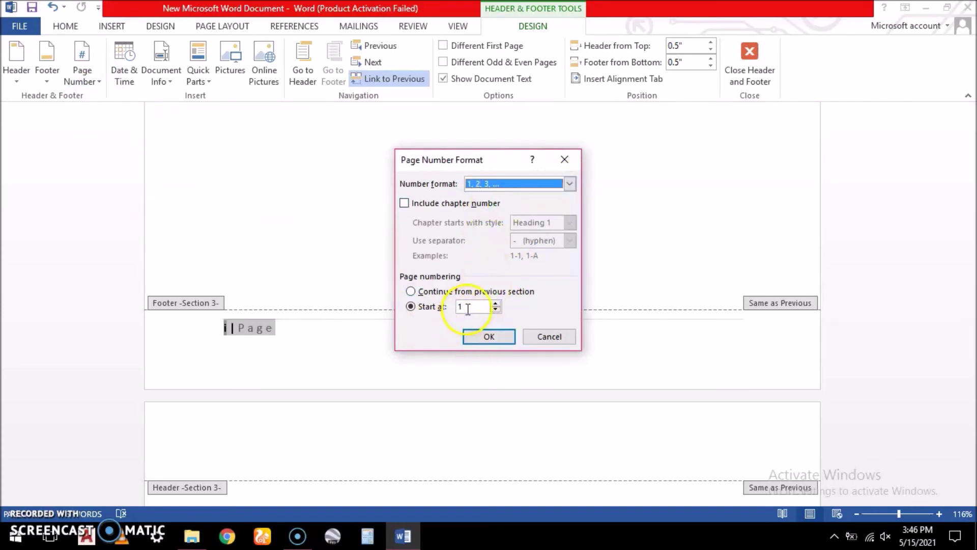
left_click(490, 338)
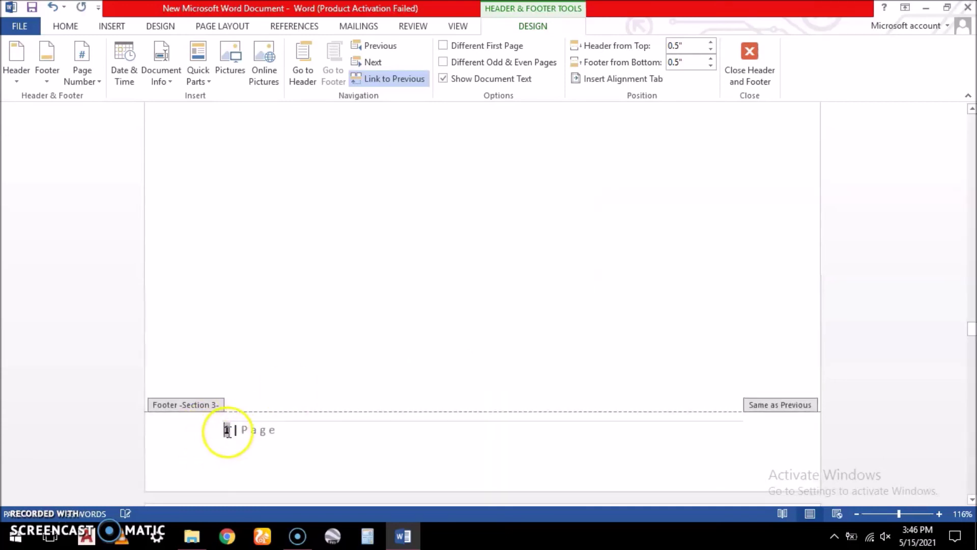
- Compare the footer numbering before and after the Introduction heading, check the Section 3 pages that follow, and leave footer editing
scroll(227, 432, "up", 6)
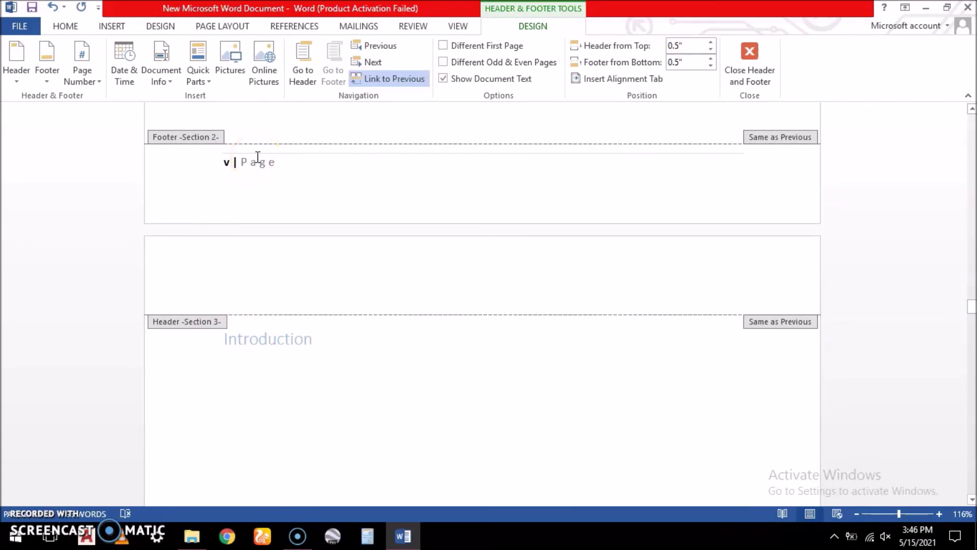
scroll(257, 181, "up", 8)
scroll(258, 203, "down", 7)
scroll(280, 227, "down", 10)
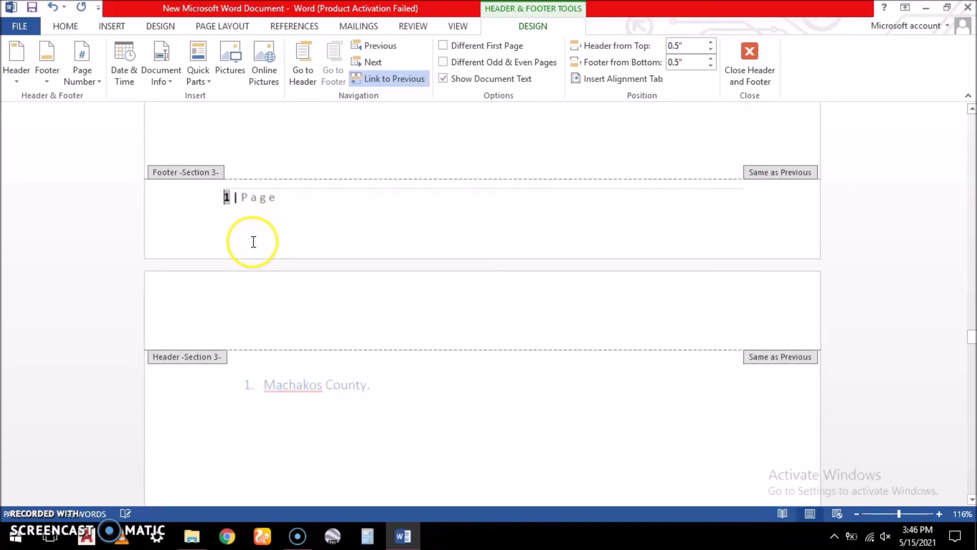
scroll(253, 242, "up", 10)
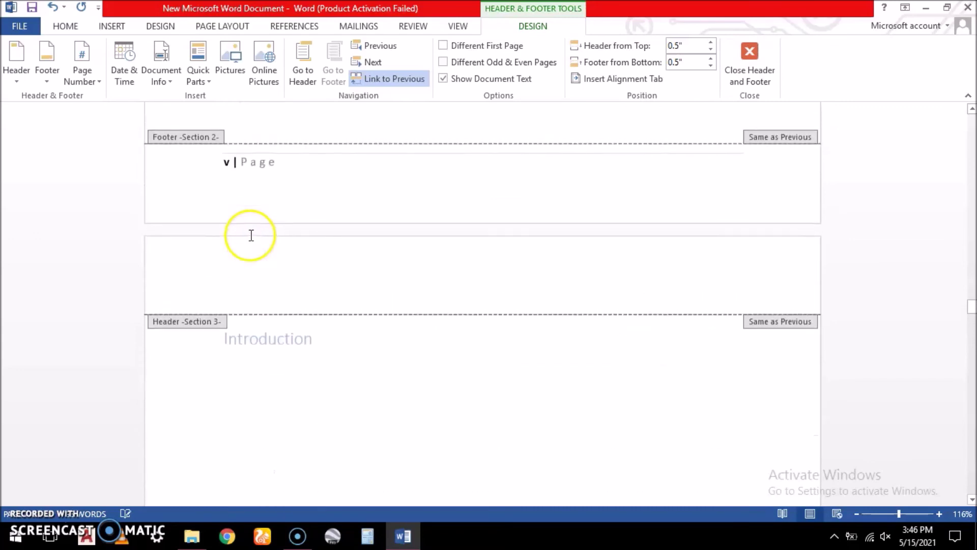
scroll(259, 204, "down", 10)
scroll(287, 227, "down", 10)
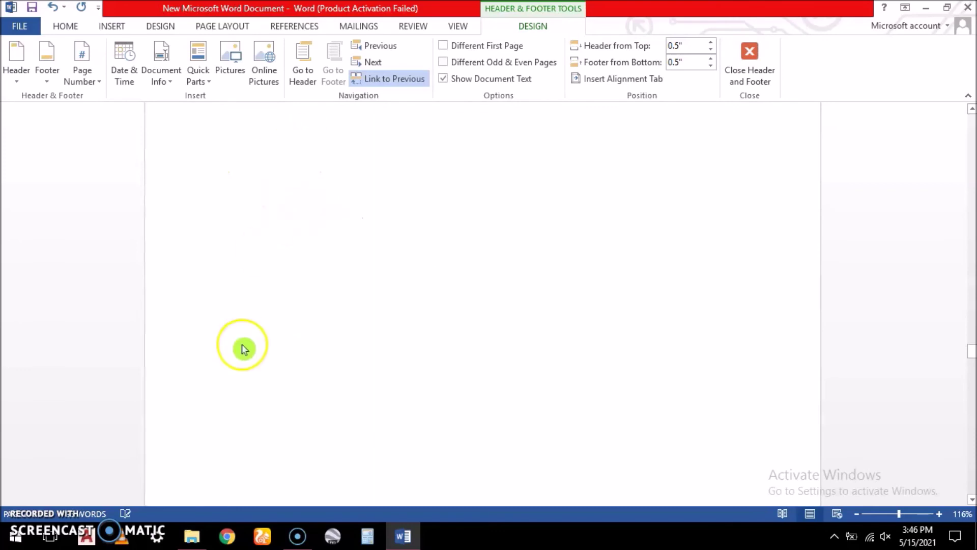
scroll(242, 348, "down", 5)
scroll(251, 280, "down", 4)
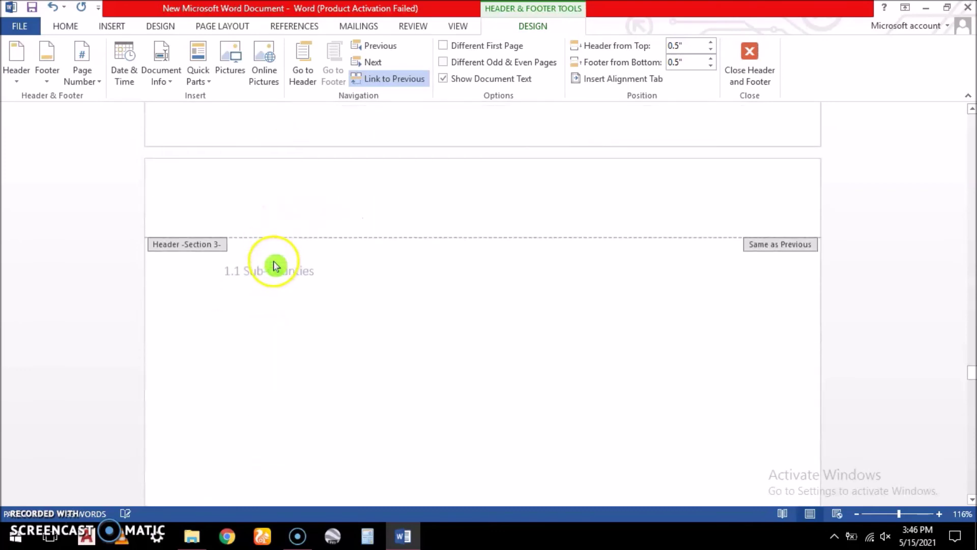
scroll(293, 230, "down", 8)
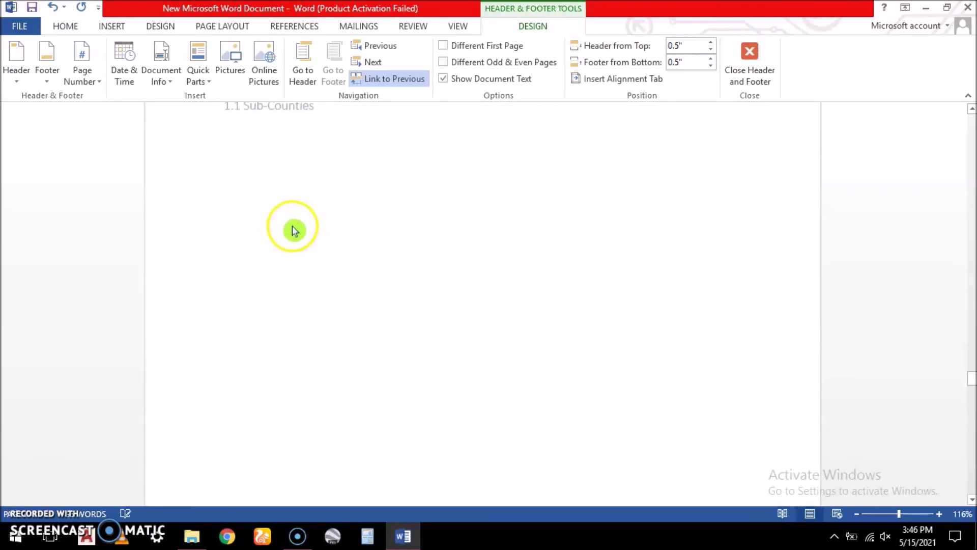
scroll(323, 294, "down", 9)
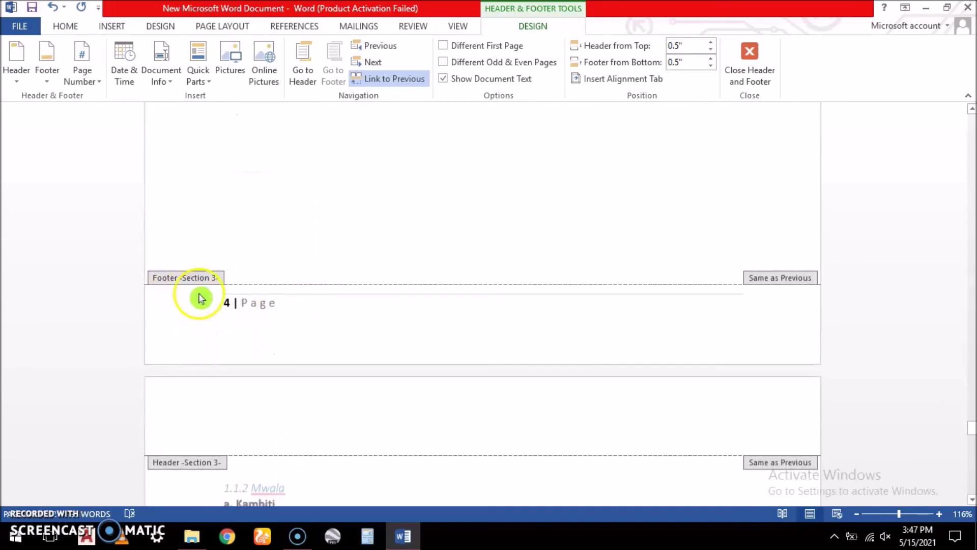
scroll(233, 334, "up", 8)
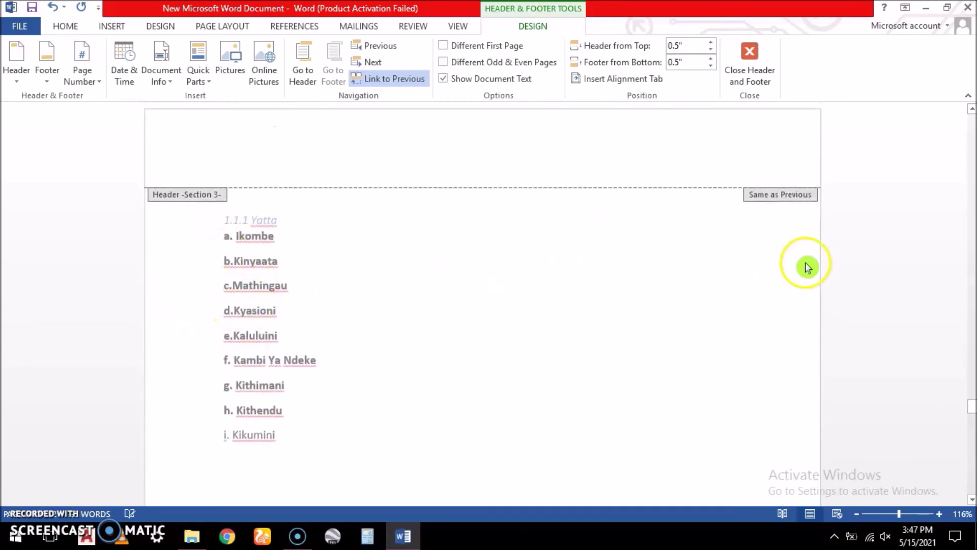
double_click(814, 300)
- Check the footer page numbers from the Yatta list through Mwala to the Machakos Central page
scroll(316, 232, "down", 10)
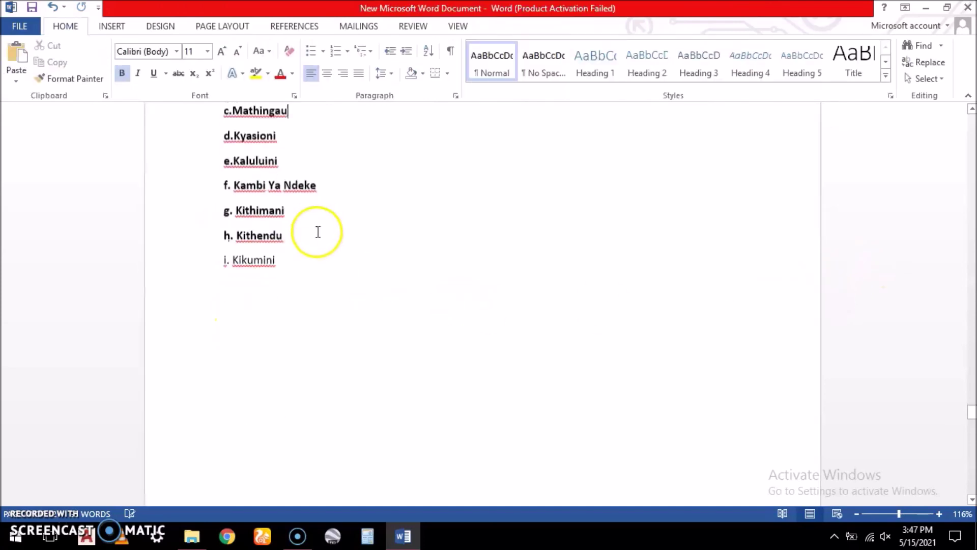
scroll(305, 306, "down", 10)
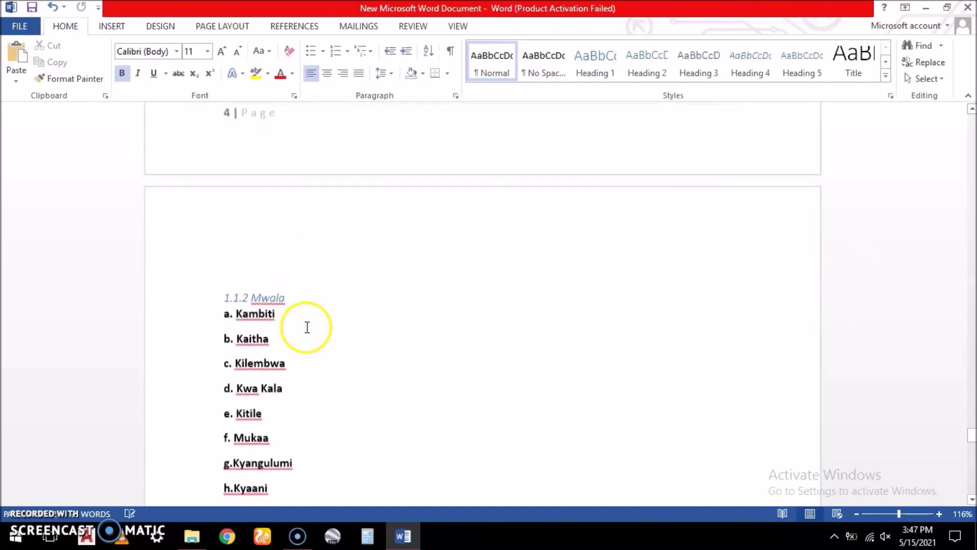
scroll(323, 229, "down", 6)
scroll(322, 265, "down", 12)
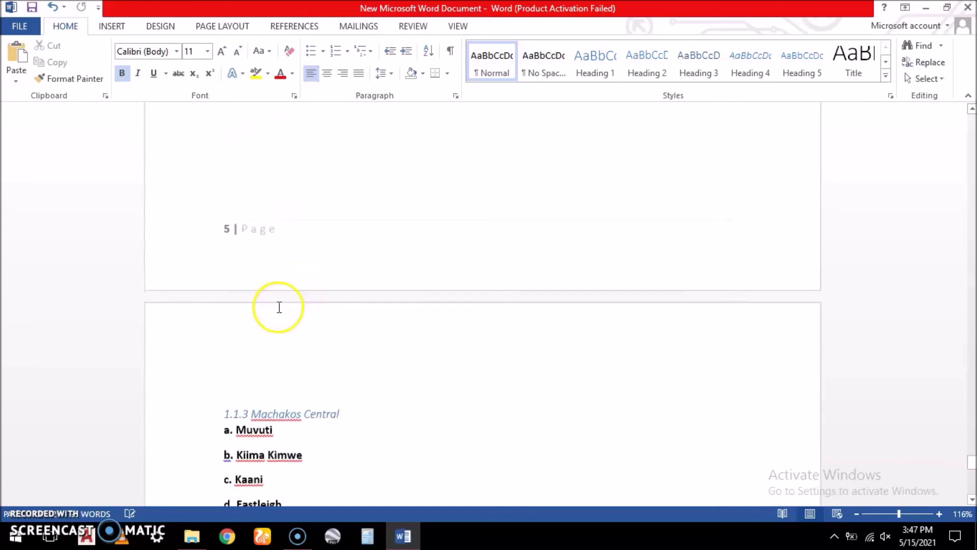
scroll(307, 329, "down", 8)
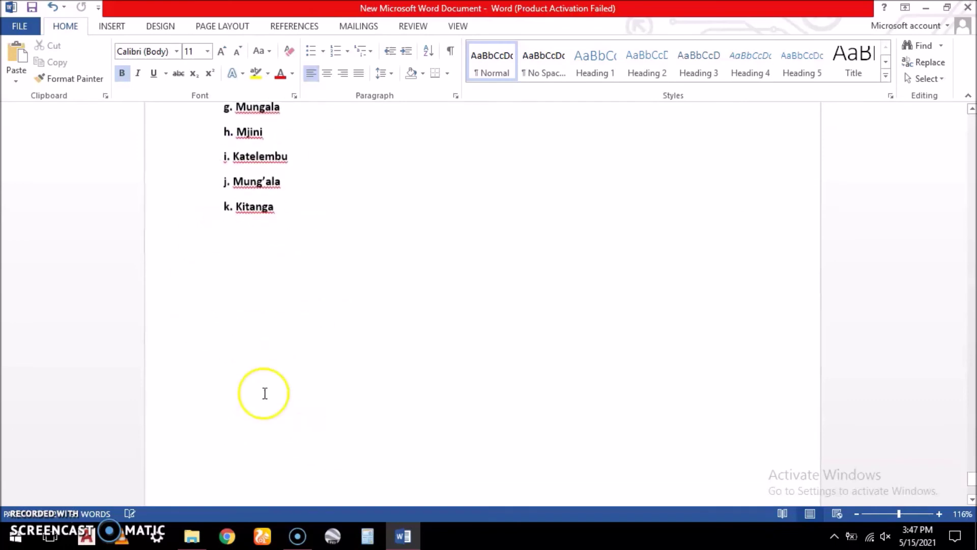
scroll(338, 355, "up", 20)
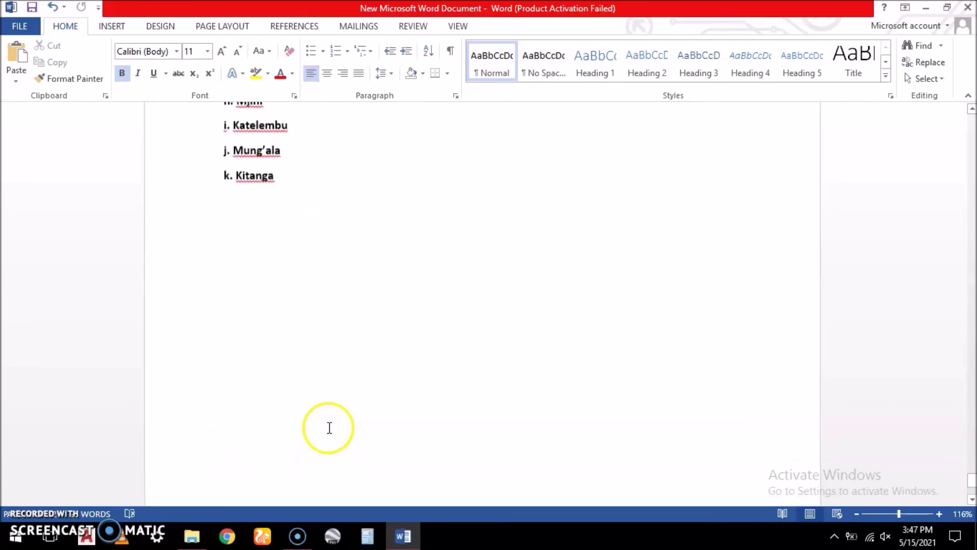
- Update the entire table of contents so its entries and page numbers match the document's current headings and page numbering
scroll(347, 335, "up", 20)
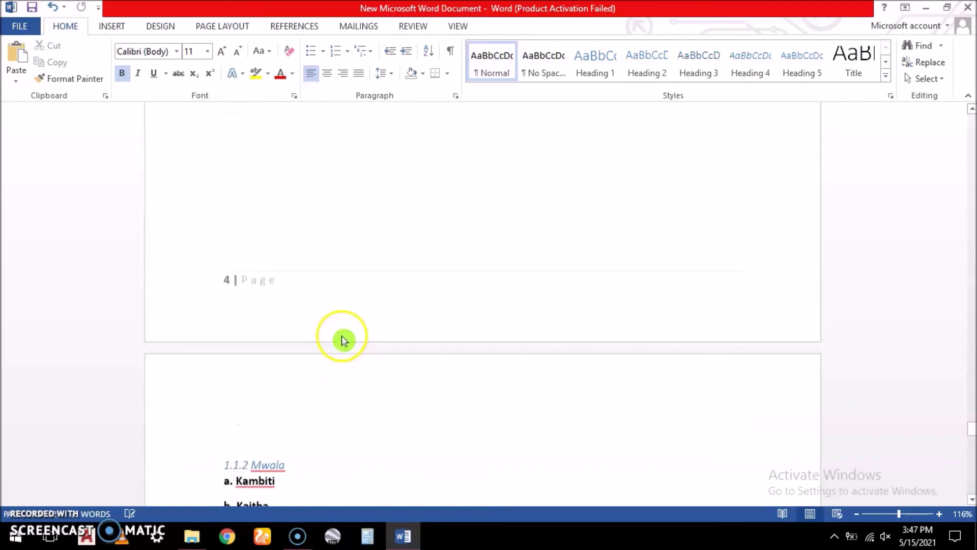
scroll(338, 312, "up", 7)
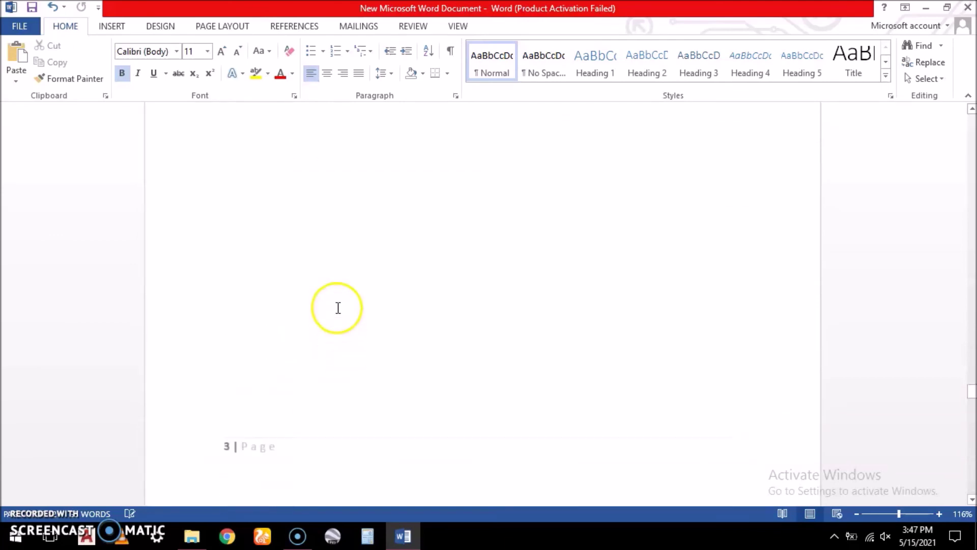
scroll(332, 306, "up", 10)
scroll(331, 299, "up", 15)
scroll(337, 295, "up", 10)
scroll(332, 304, "down", 1)
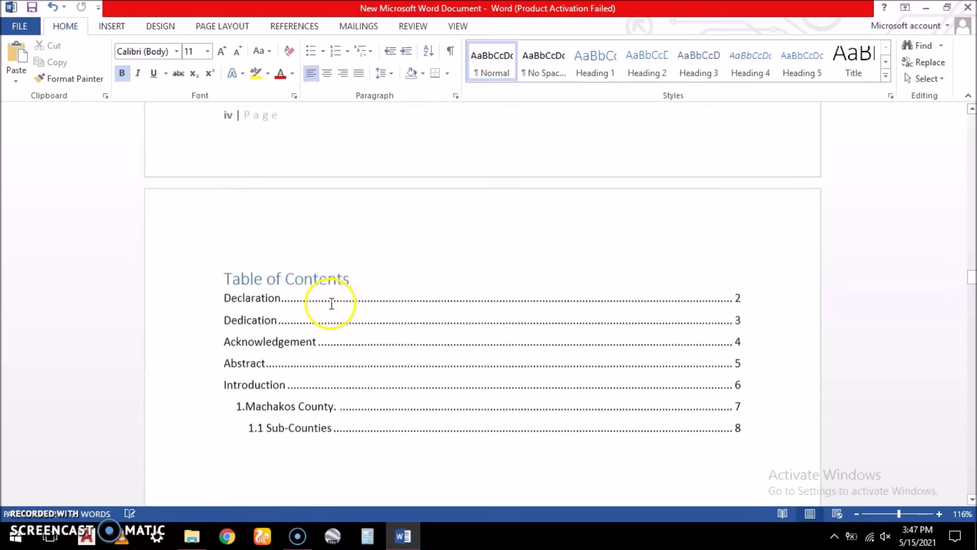
left_click(723, 302)
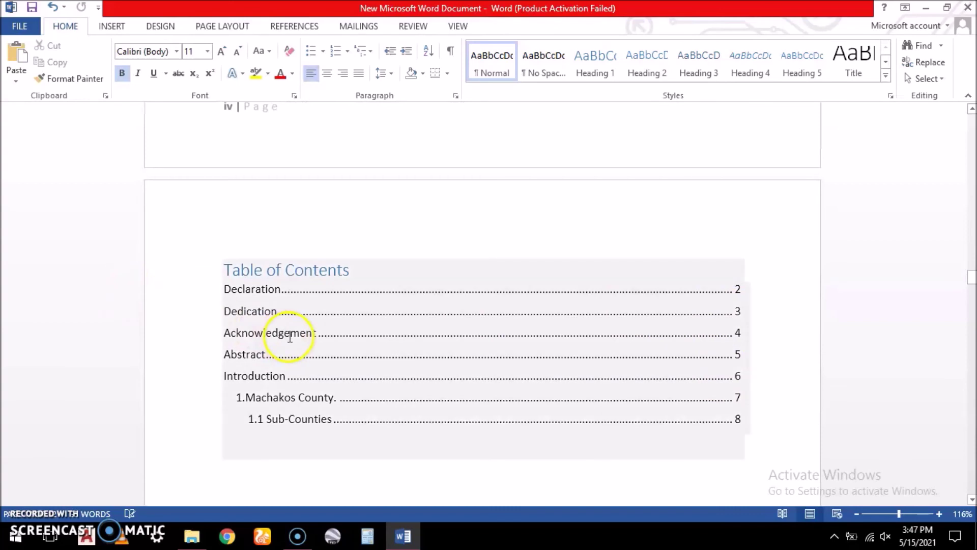
left_click(283, 331)
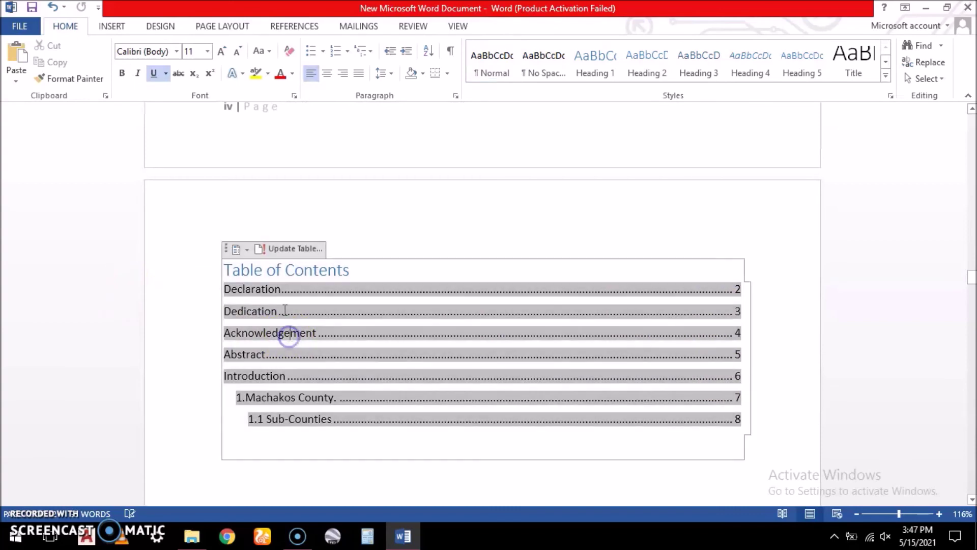
left_click(287, 253)
left_click(411, 267)
left_click(500, 289)
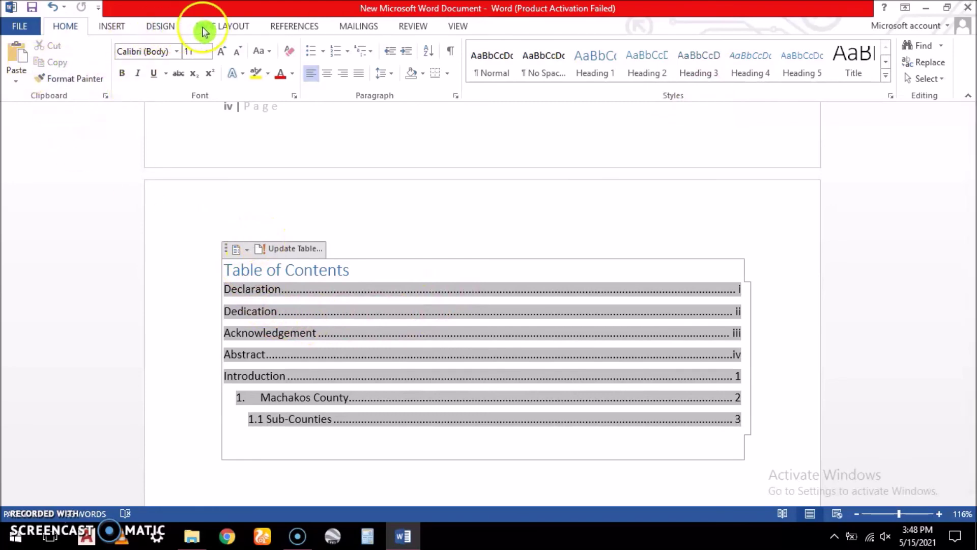
left_click(294, 26)
left_click(26, 72)
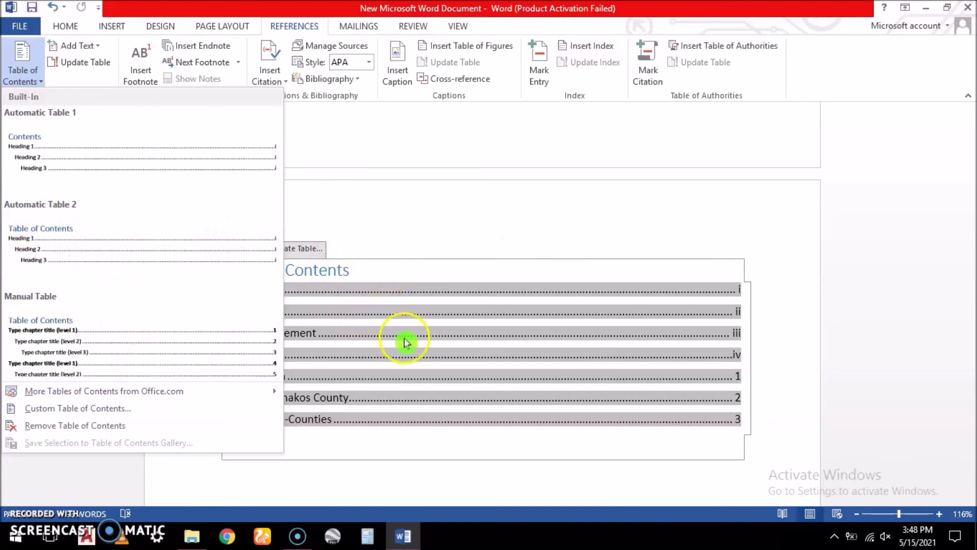
left_click(430, 271)
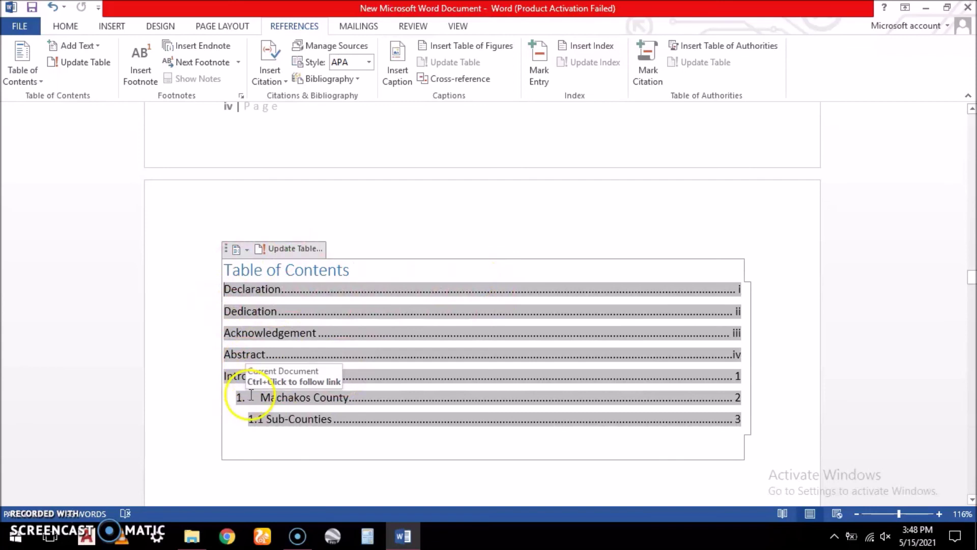
left_click(407, 476)
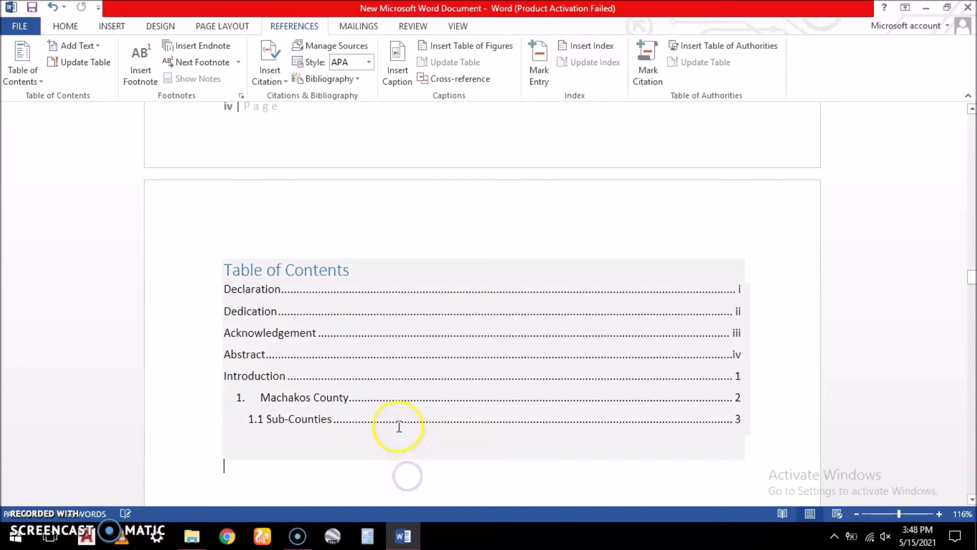